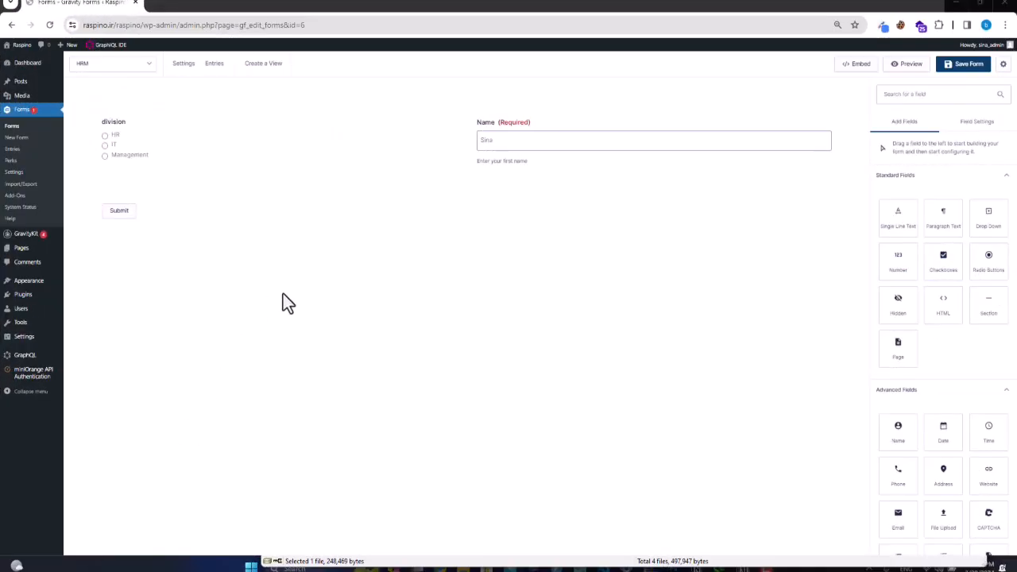
Select the HRM form's Name field and bring up Editor Preferences.
click(537, 135)
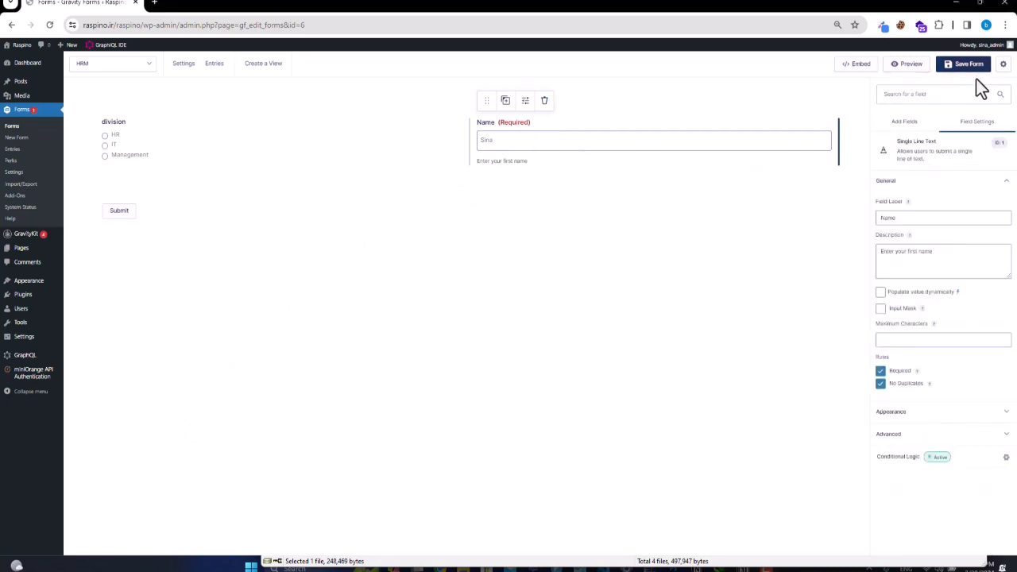
click(1003, 65)
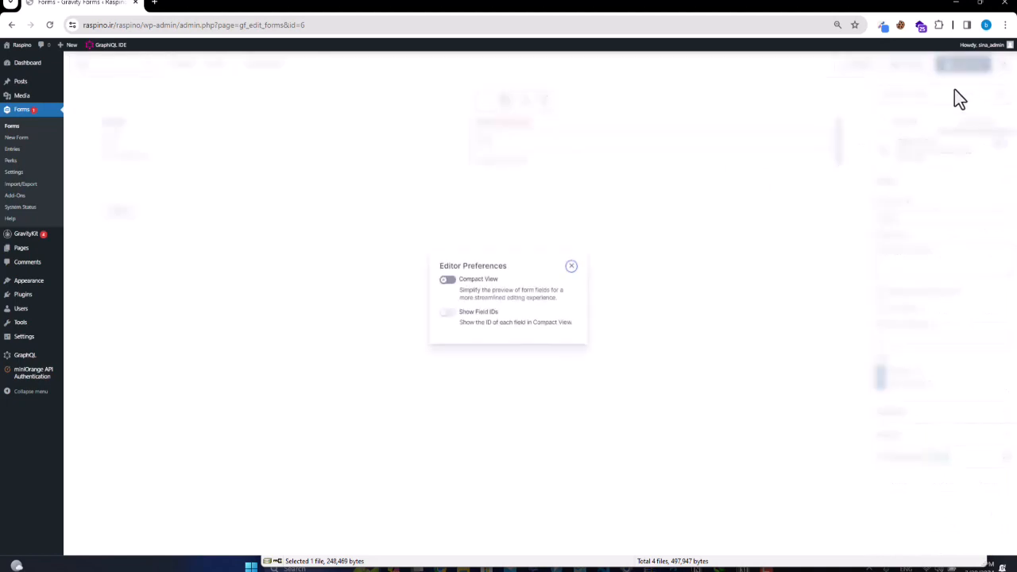
Close Editor Preferences, check the division field, and preview the HRM form.
click(570, 265)
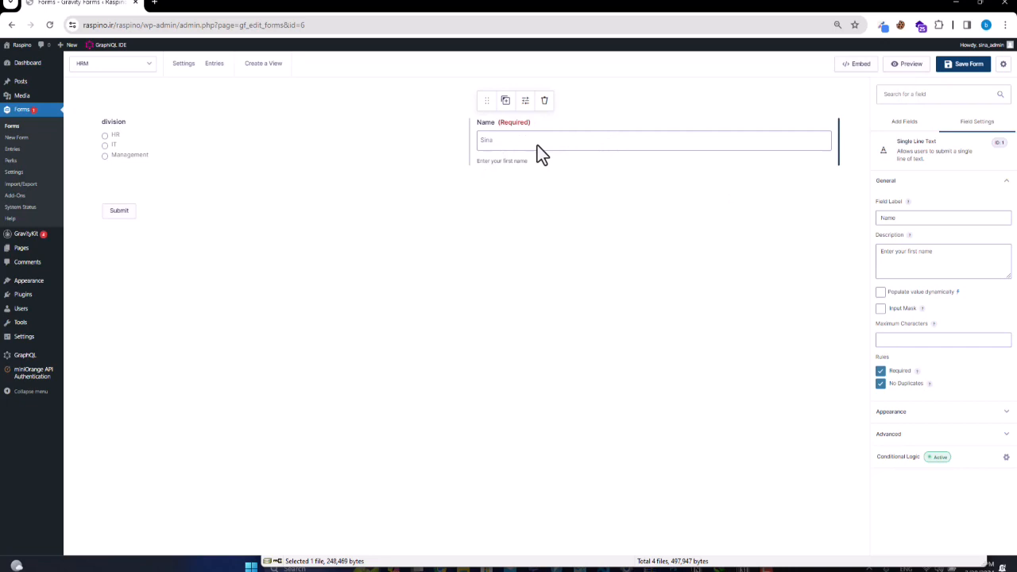
click(164, 131)
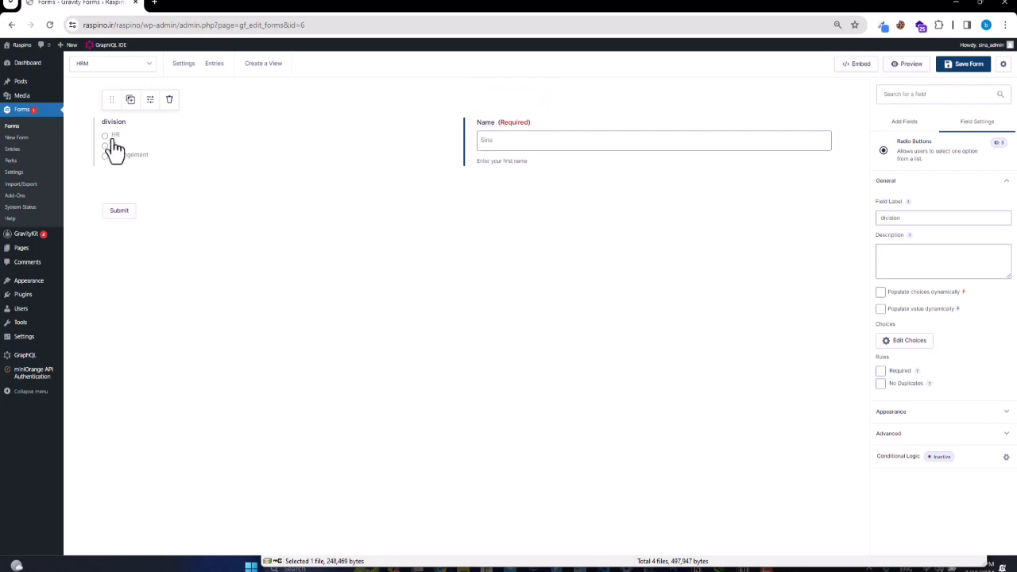
click(904, 66)
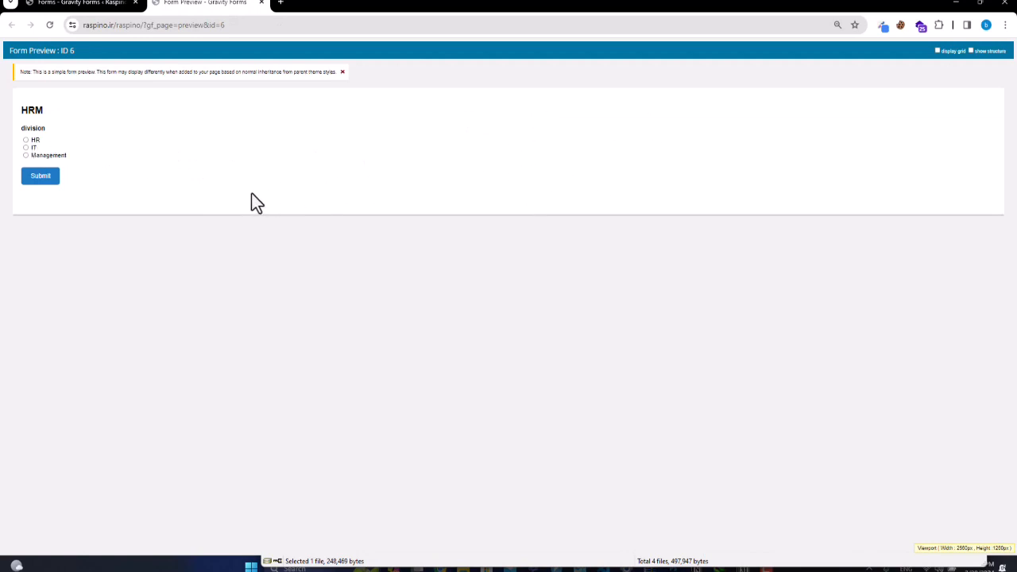
Choose HR, IT, then HR in the preview to test Name's condition, then return to the editor's field list.
click(36, 143)
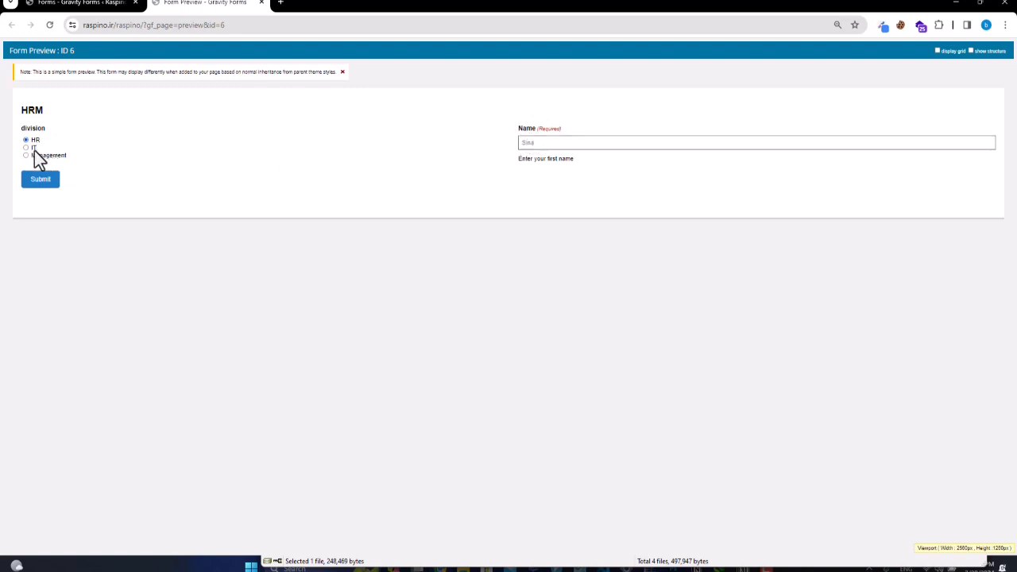
click(35, 149)
click(36, 140)
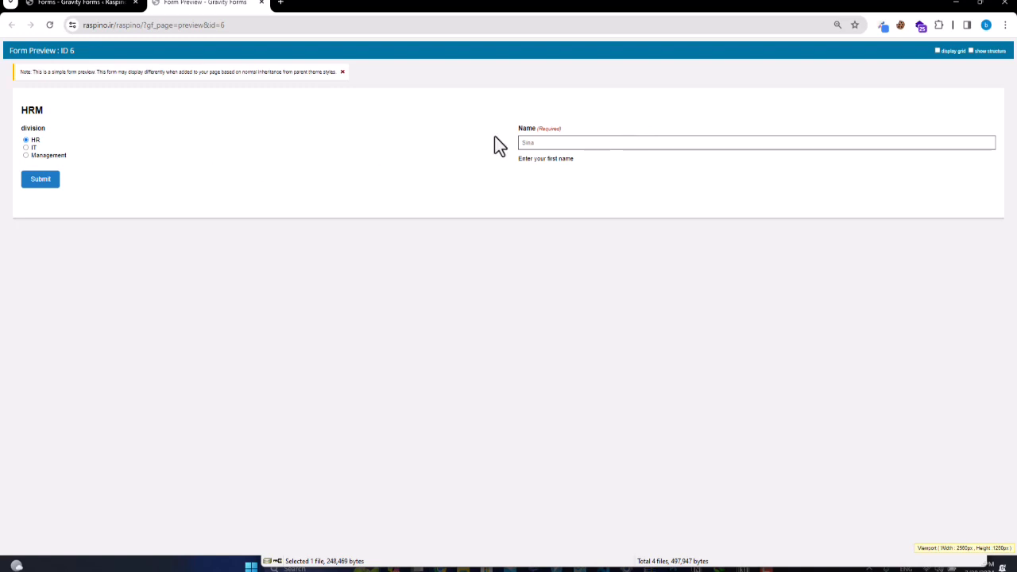
click(102, 3)
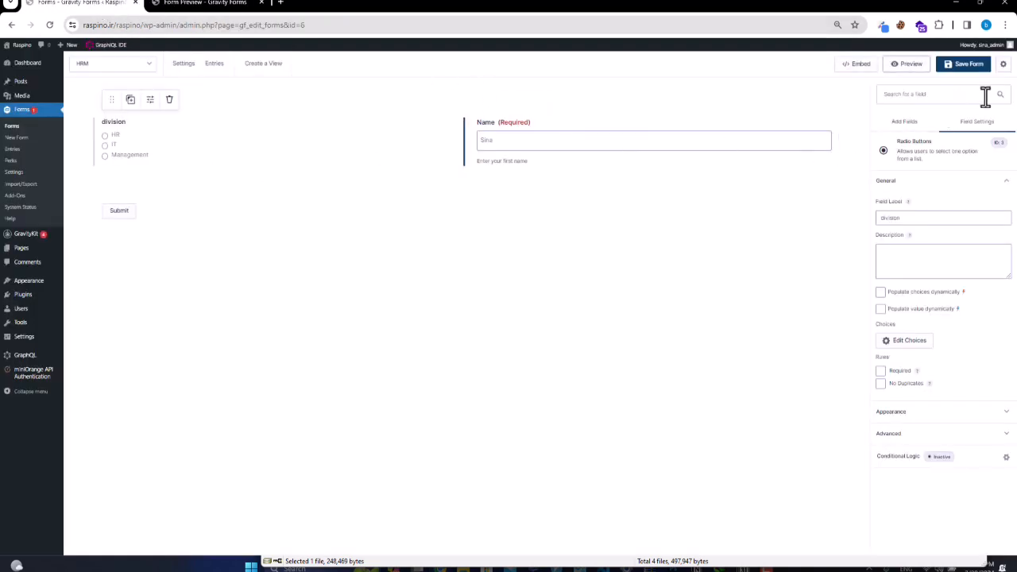
click(913, 127)
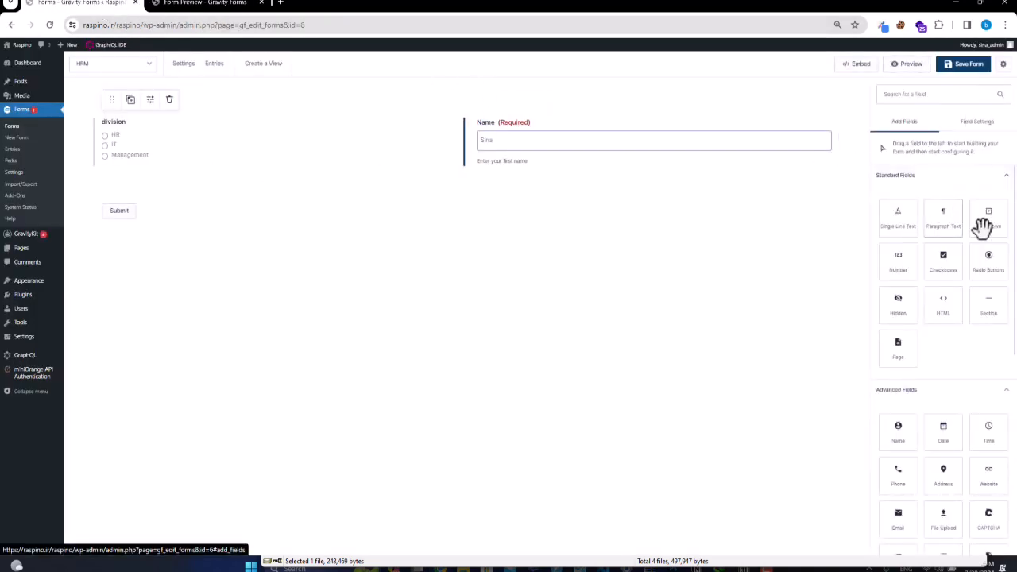
Drop a Paragraph Text field below division and Name and select its Untitled label.
drag(943, 213, 365, 183)
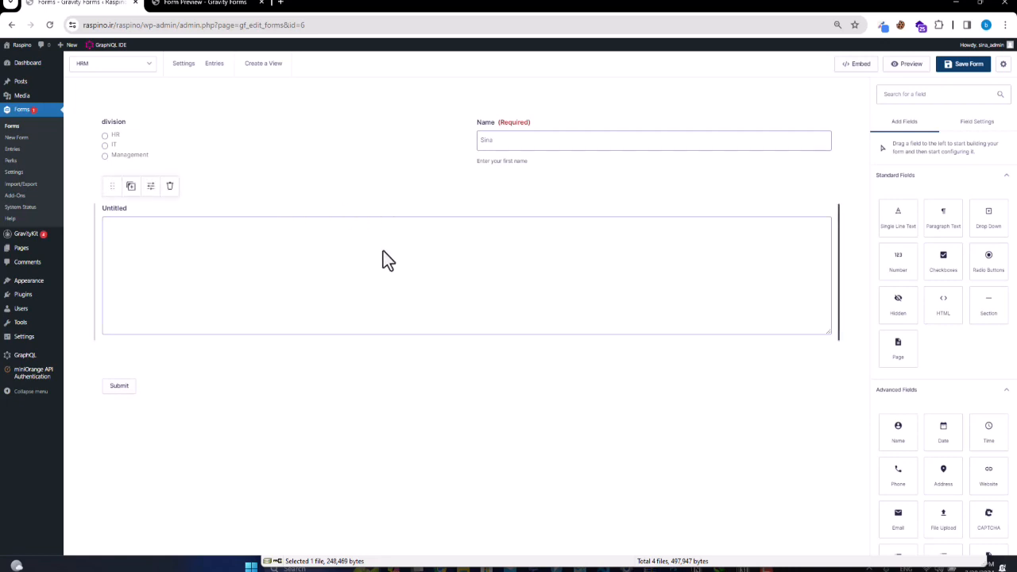
click(638, 285)
double_click(900, 217)
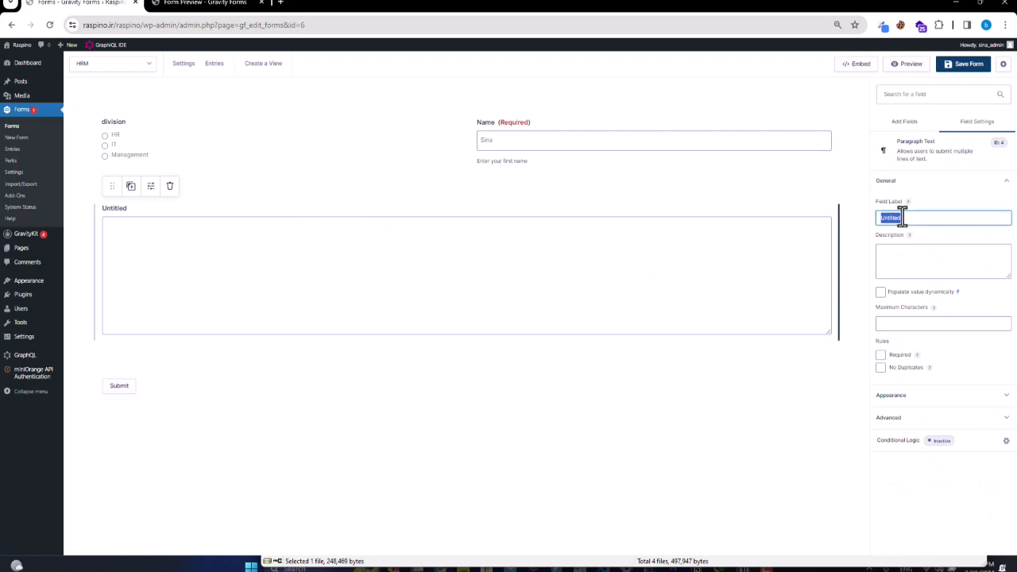
Label the new paragraph field 'About ME', correcting a mistyped first attempt.
text(aBOUT)
triple_click(902, 218)
text(About ME)
click(918, 262)
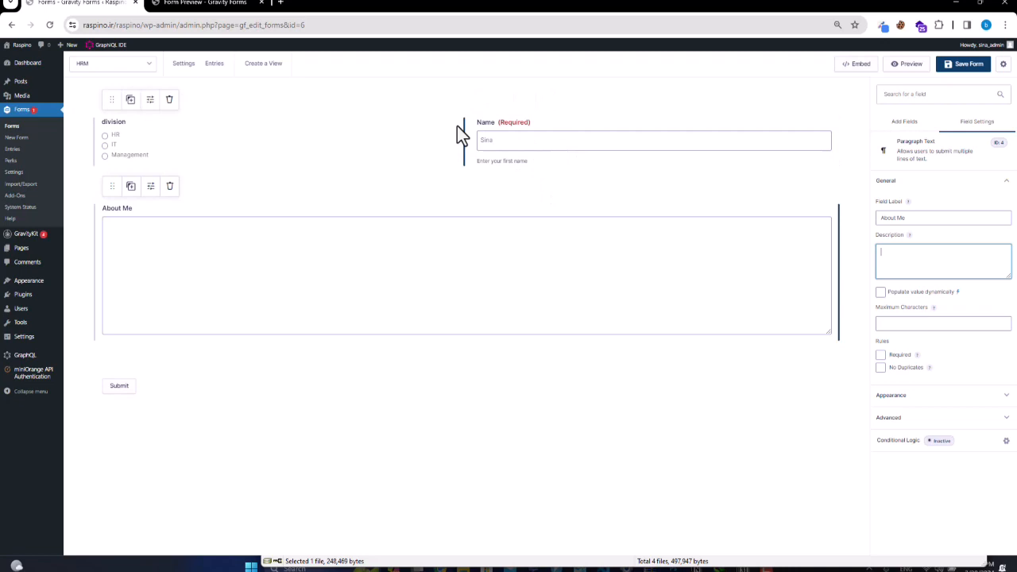
Turn on Required and No Duplicates for About Me.
click(922, 323)
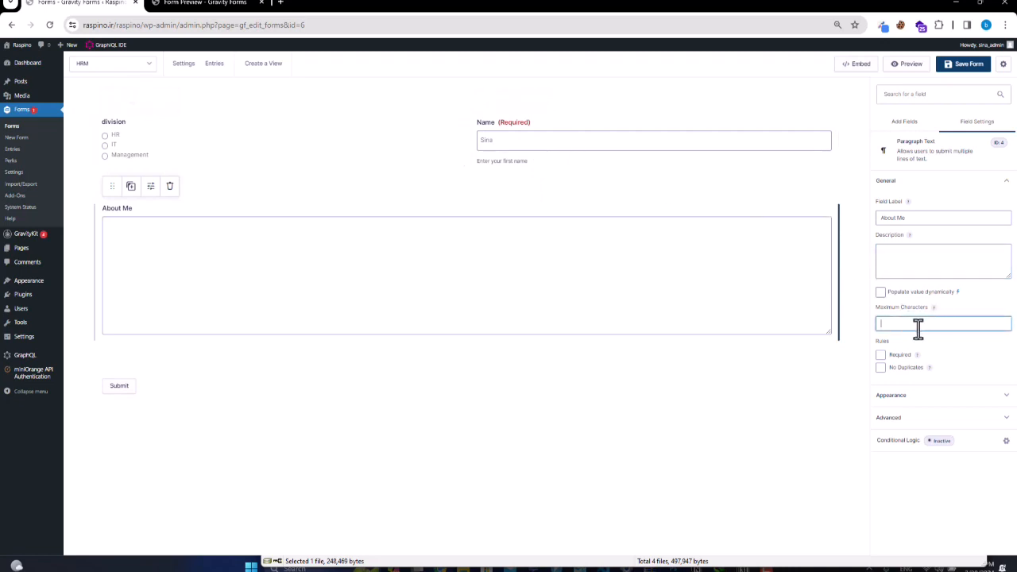
click(902, 355)
click(909, 379)
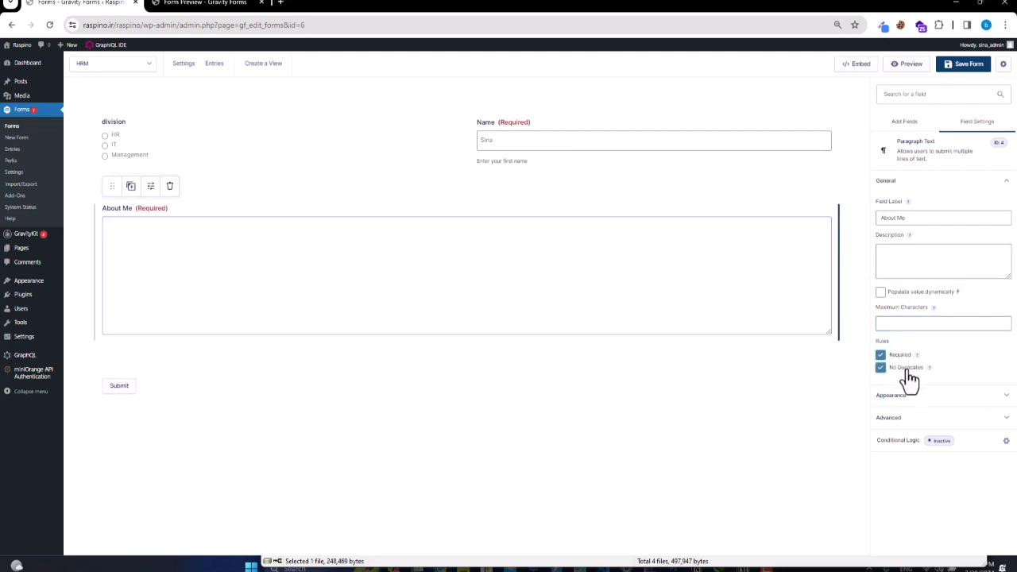
click(912, 397)
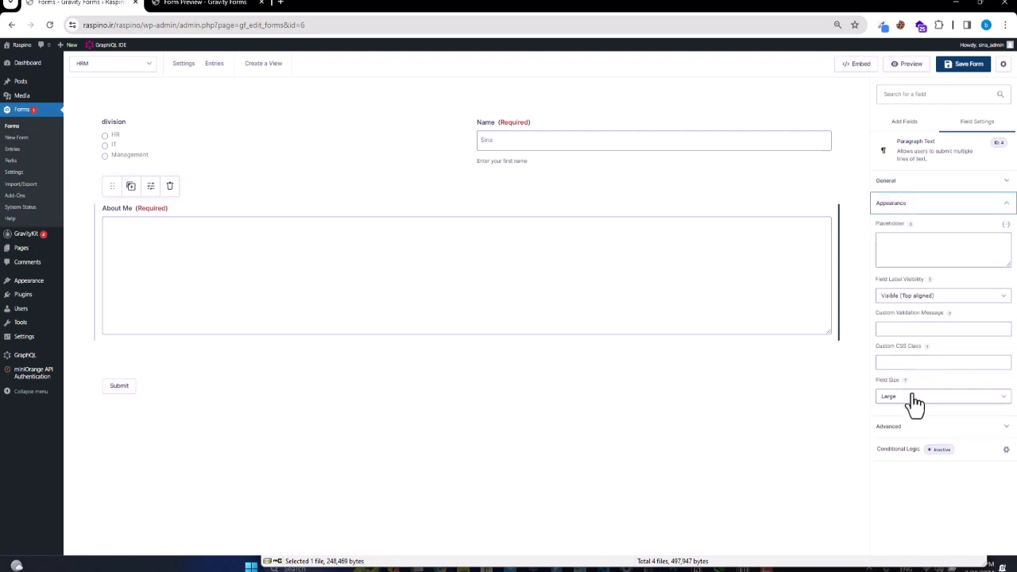
Give About Me a sample self-introduction placeholder and keep its label Visible.
click(926, 250)
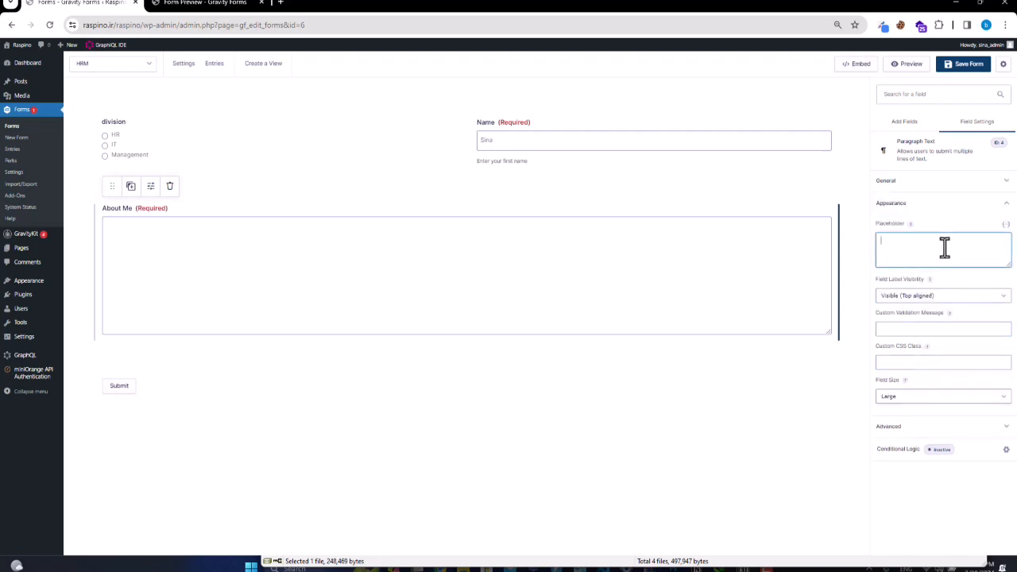
text(My)
text( name is)
text( sina )
text(, I have)
text( a des)
text( Master)
text( of Scienc)
text(e in IT I)
text(ield)
text(...)
click(913, 299)
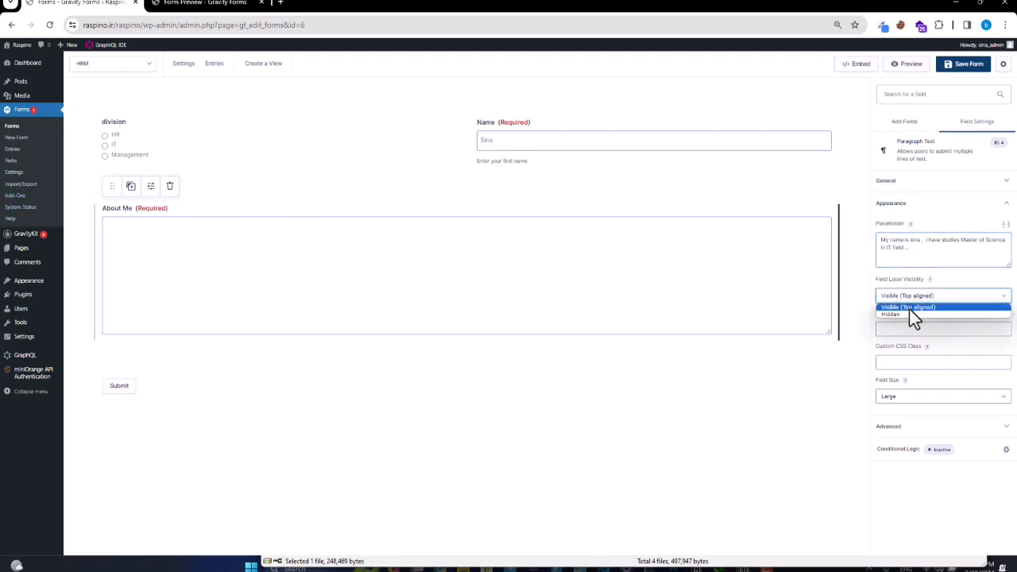
click(906, 314)
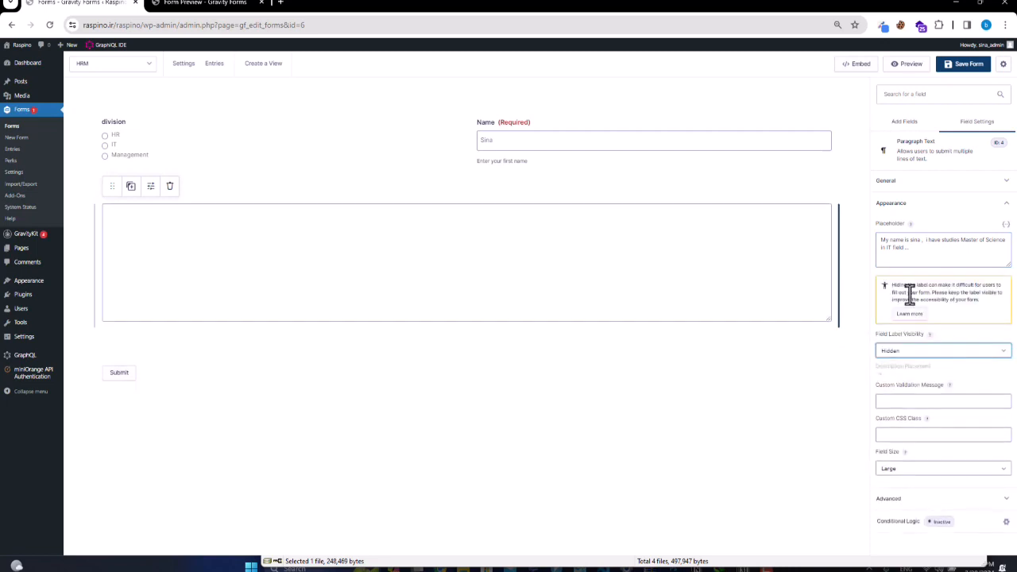
click(908, 349)
click(902, 368)
click(902, 353)
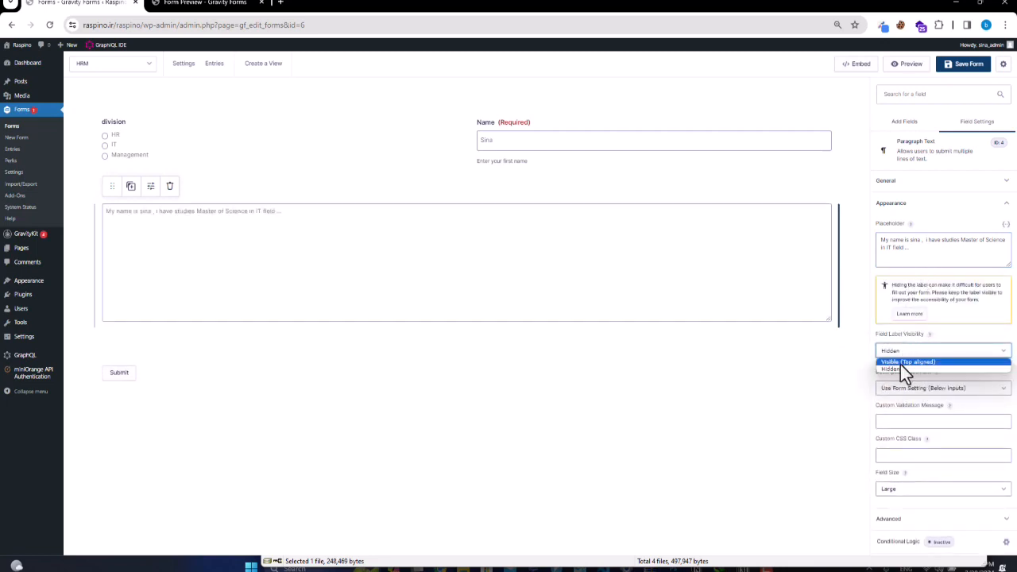
click(900, 363)
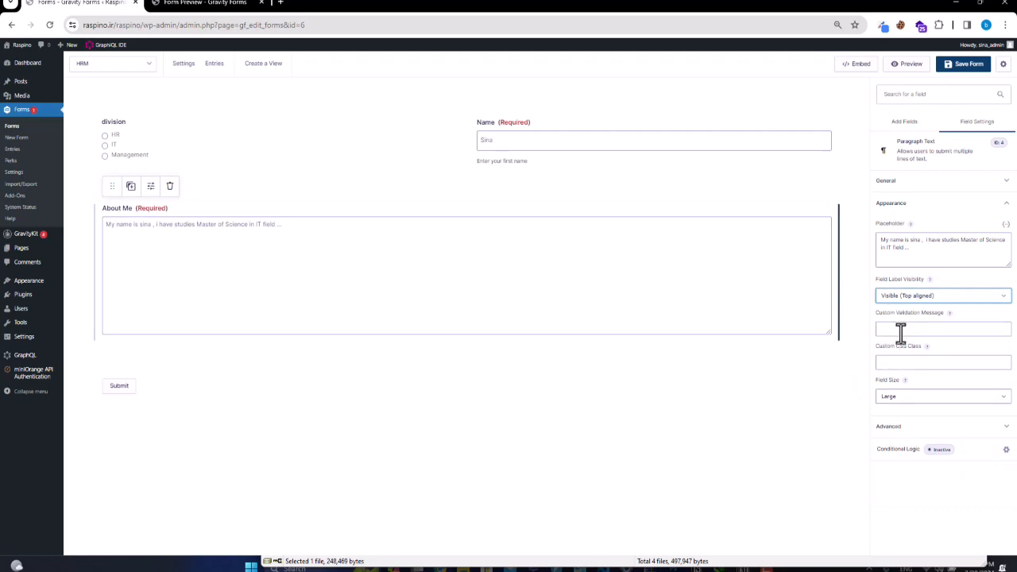
Review the validation message and CSS class settings, then save the form.
click(901, 328)
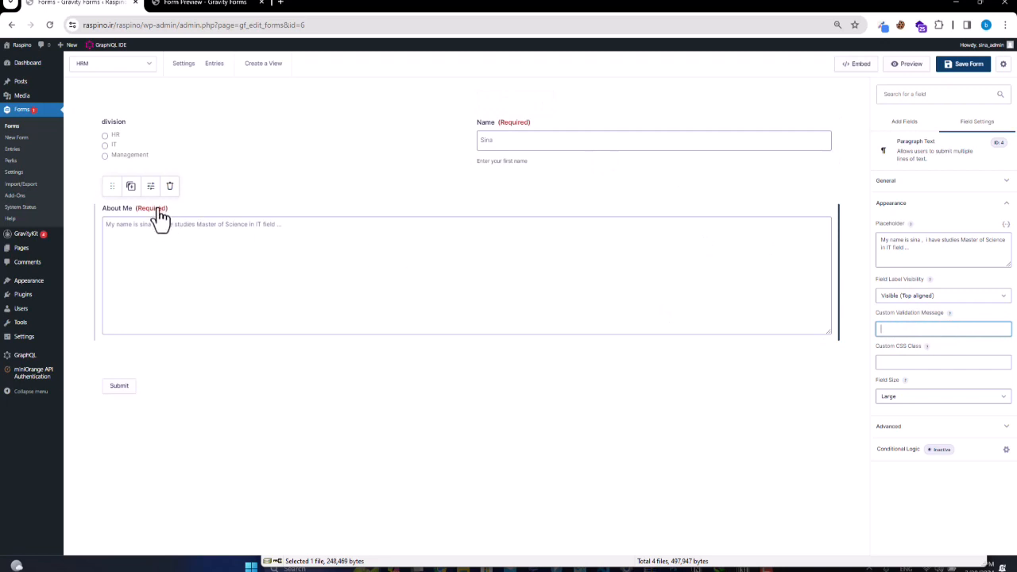
click(906, 360)
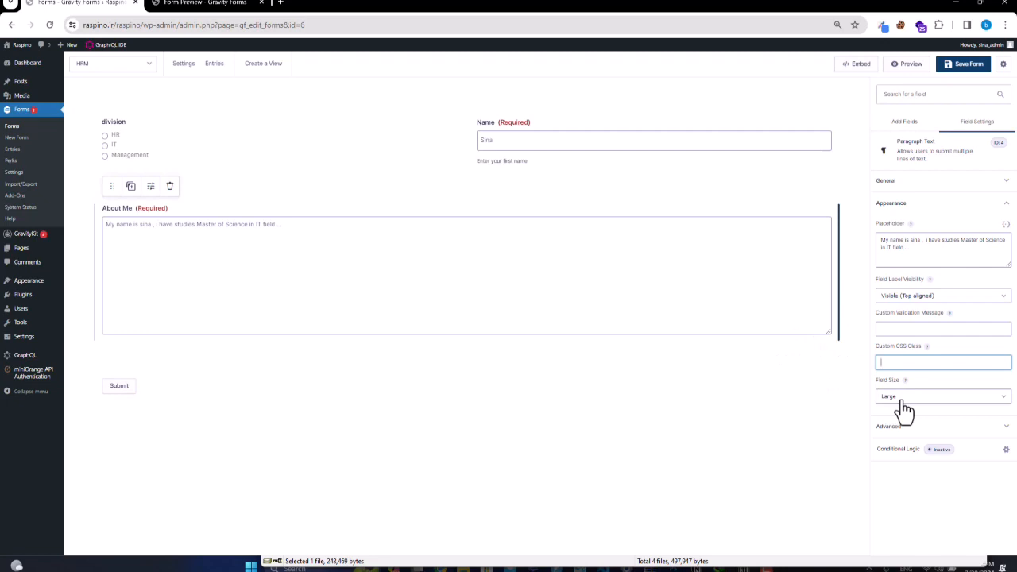
click(949, 63)
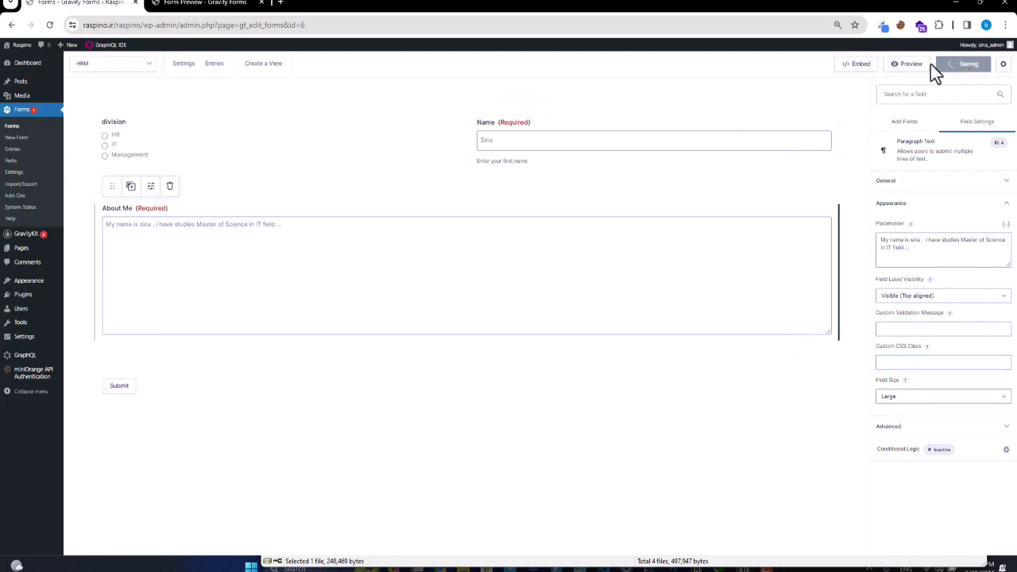
click(195, 4)
key(F5)
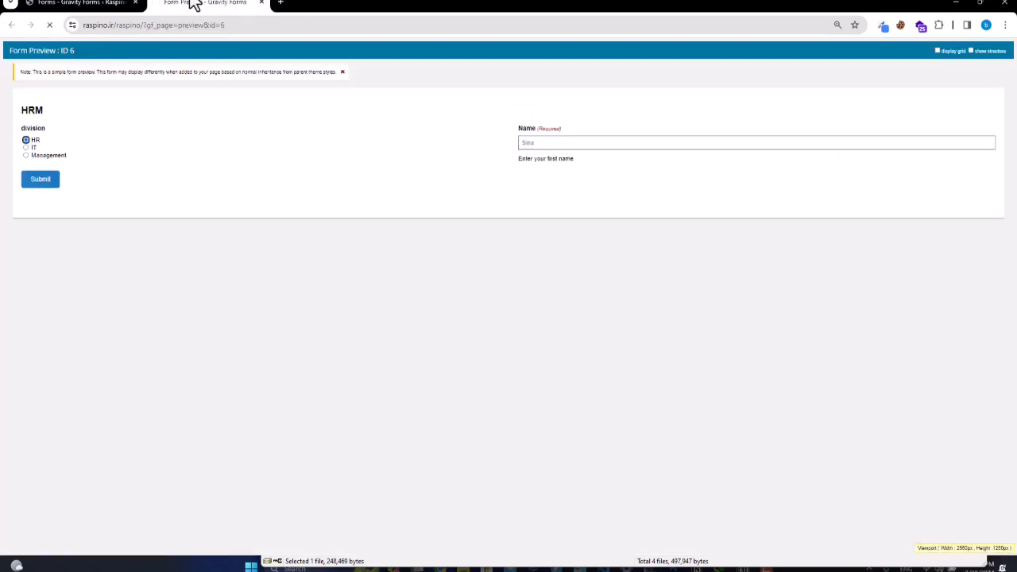
click(127, 189)
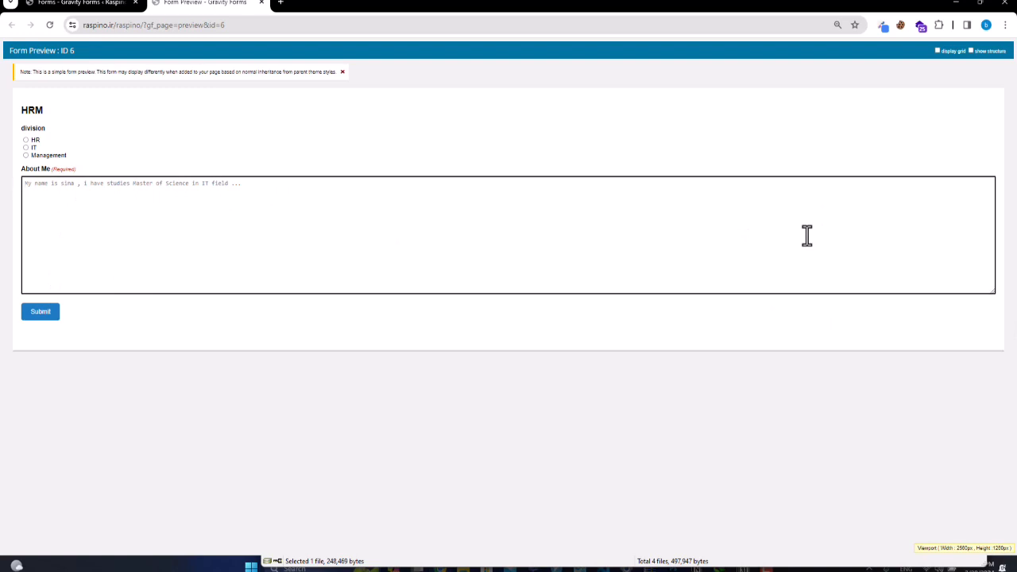
click(87, 4)
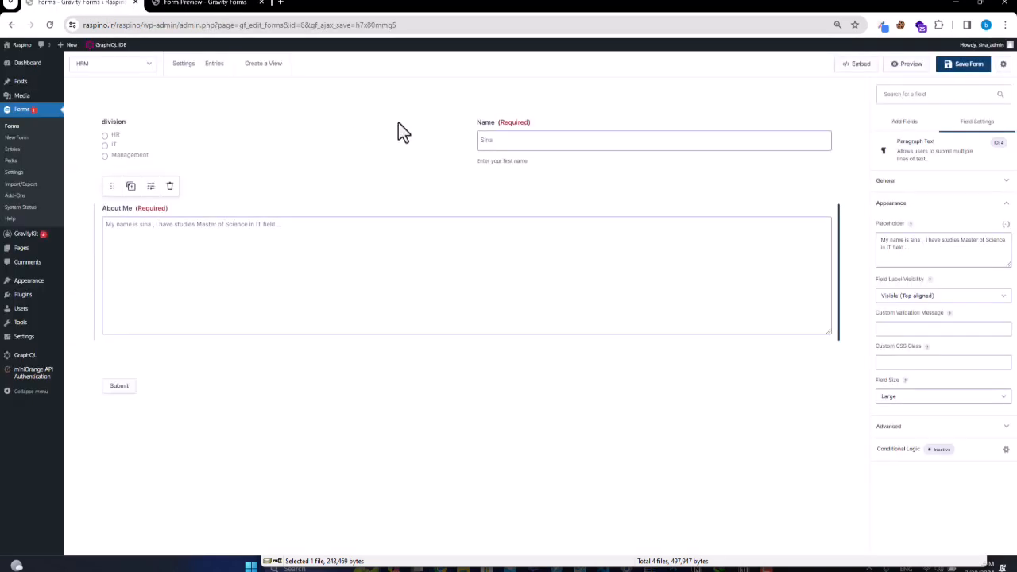
Move About Me beside Name in one row, save, and reload the preview.
drag(111, 186, 733, 122)
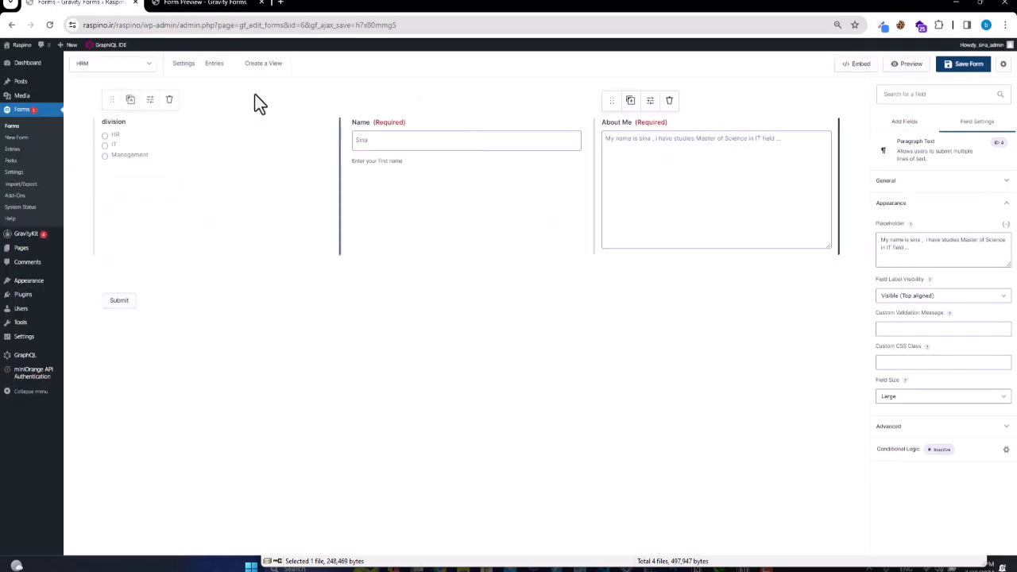
click(960, 67)
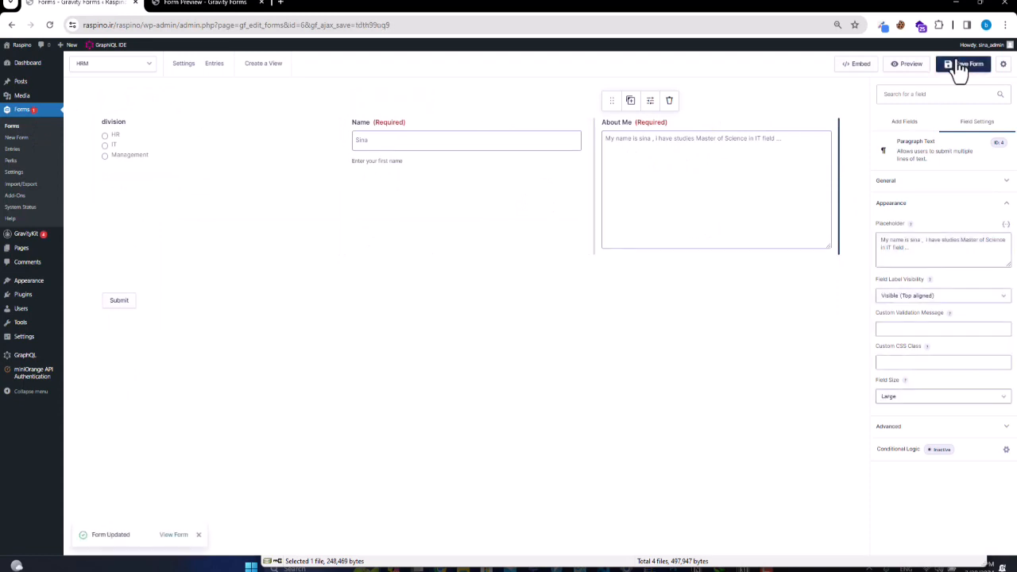
click(213, 5)
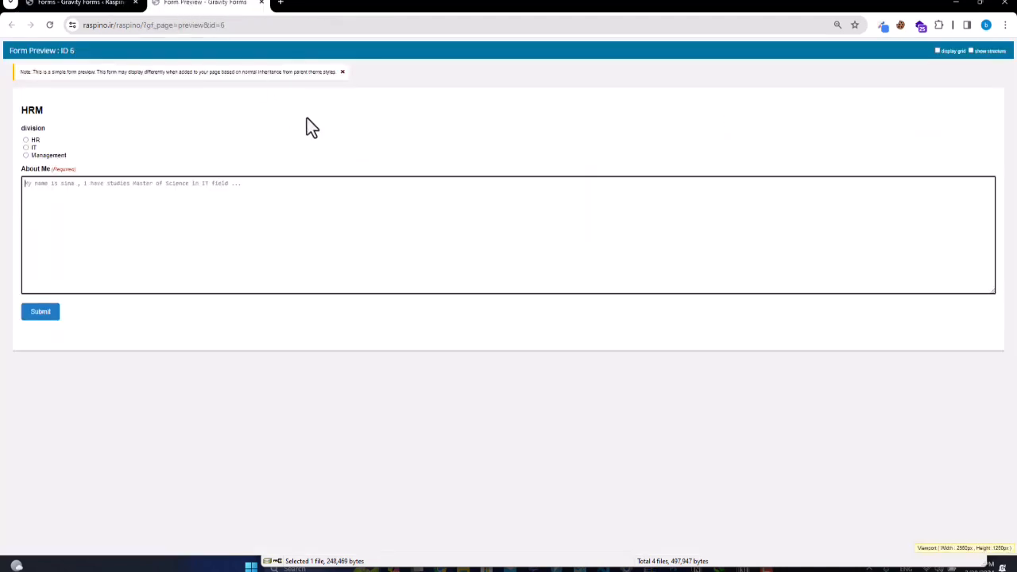
key(F5)
Choose HR in the preview to confirm Name appears, then return to the editor.
click(439, 162)
click(38, 140)
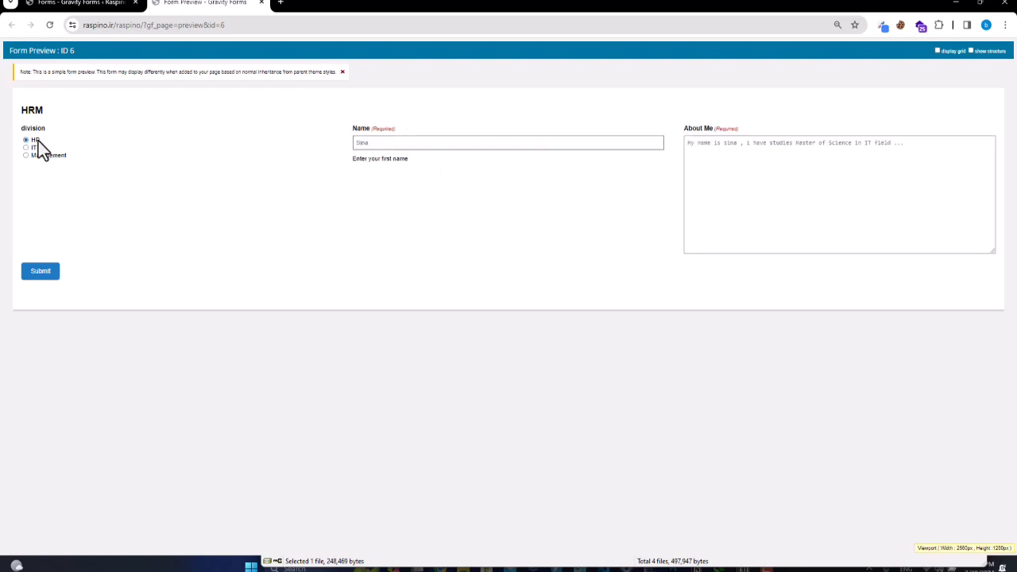
click(877, 178)
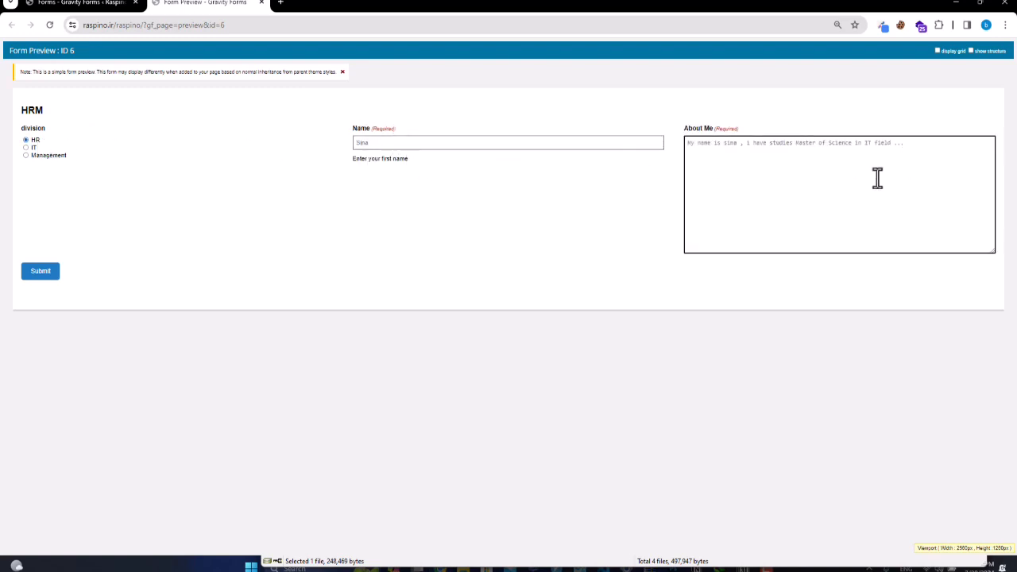
click(119, 4)
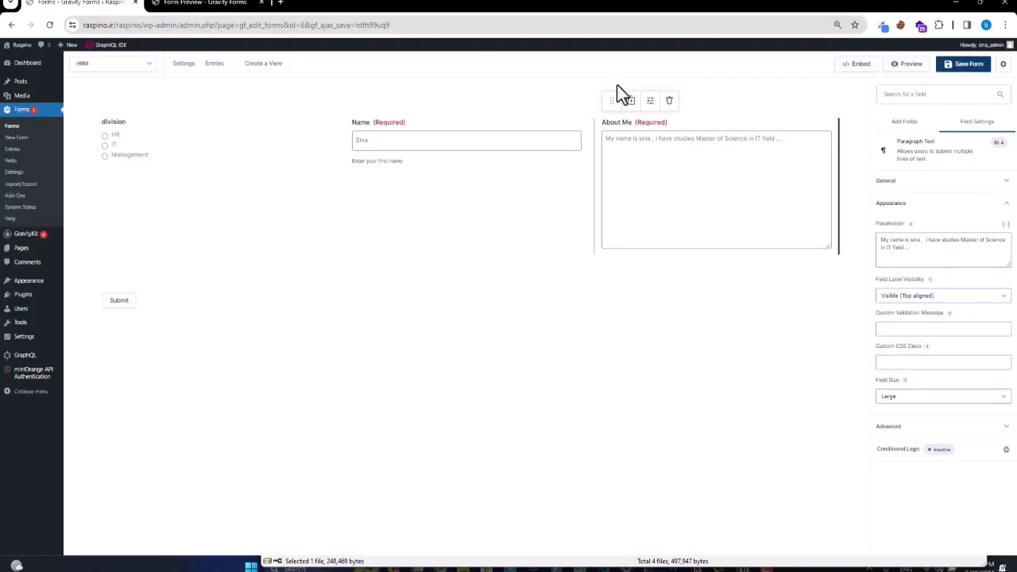
Set About Me's field size to Small, save, and test it in the preview with HR chosen.
click(914, 398)
click(914, 410)
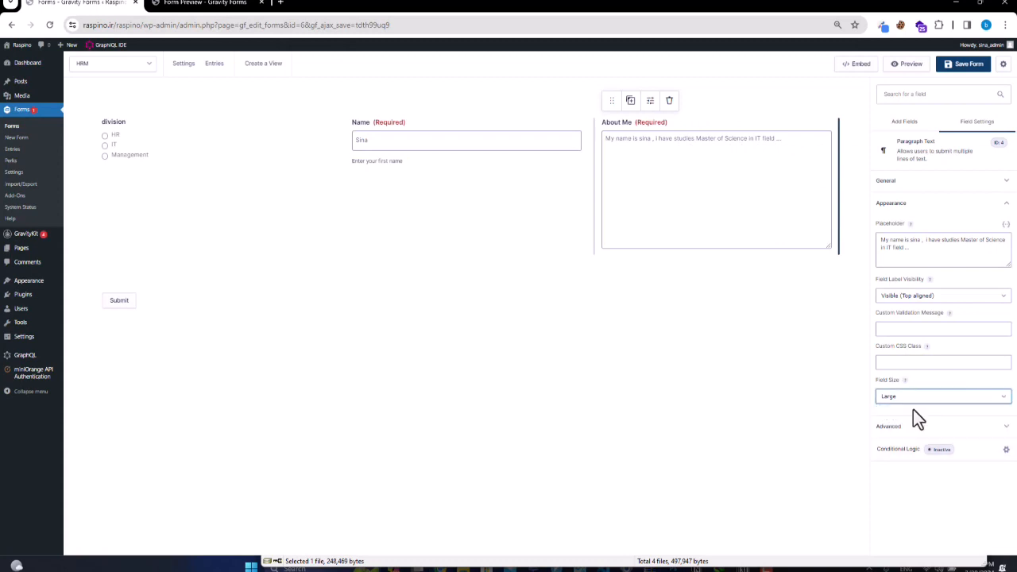
click(961, 68)
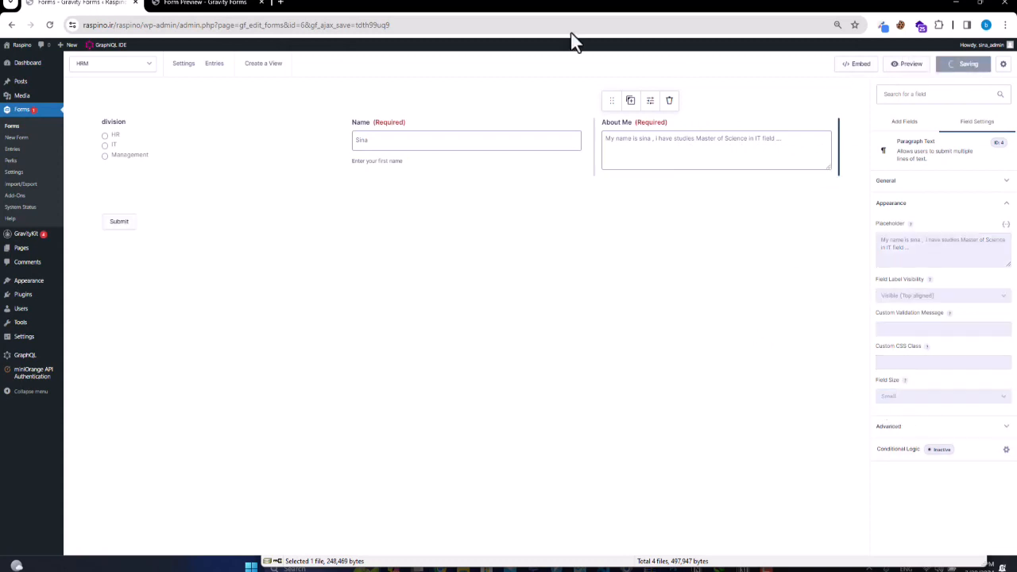
click(219, 4)
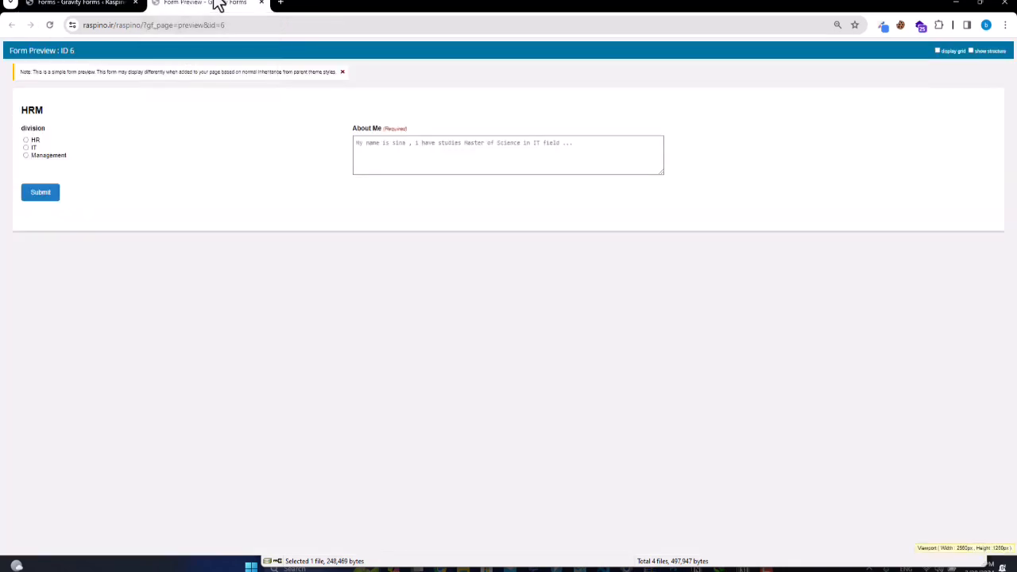
click(445, 149)
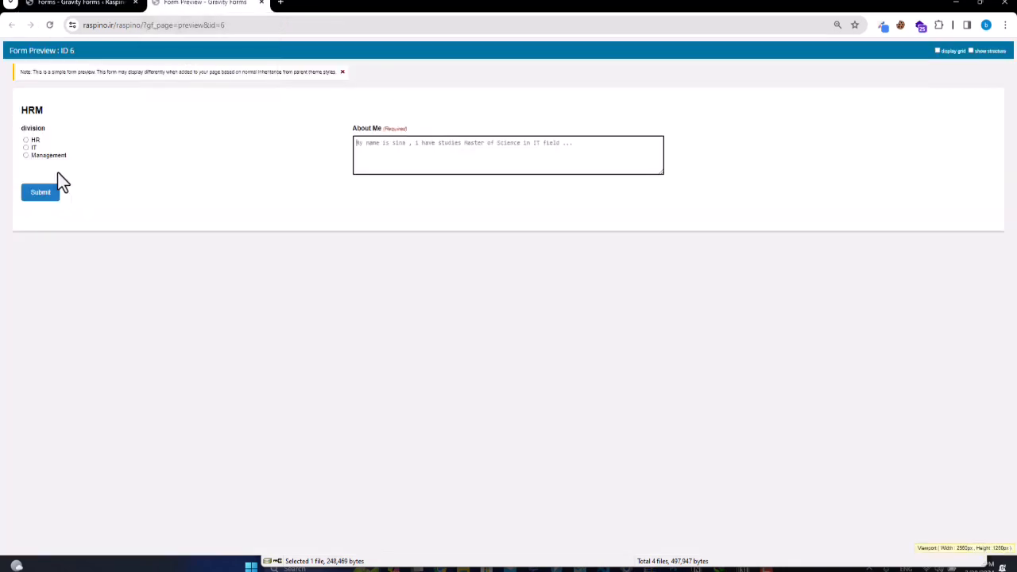
click(27, 142)
click(805, 161)
drag(993, 174, 961, 175)
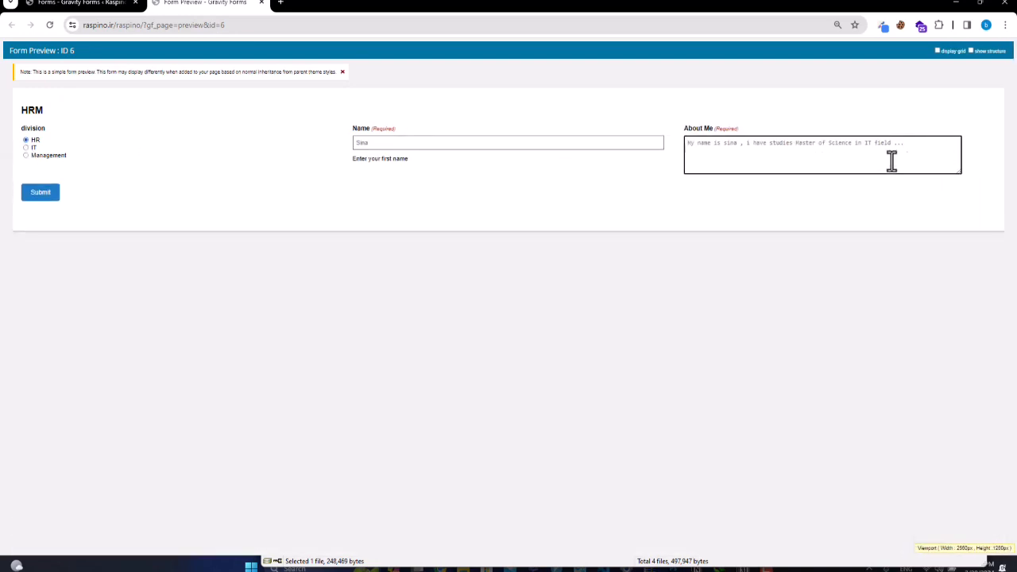
click(60, 4)
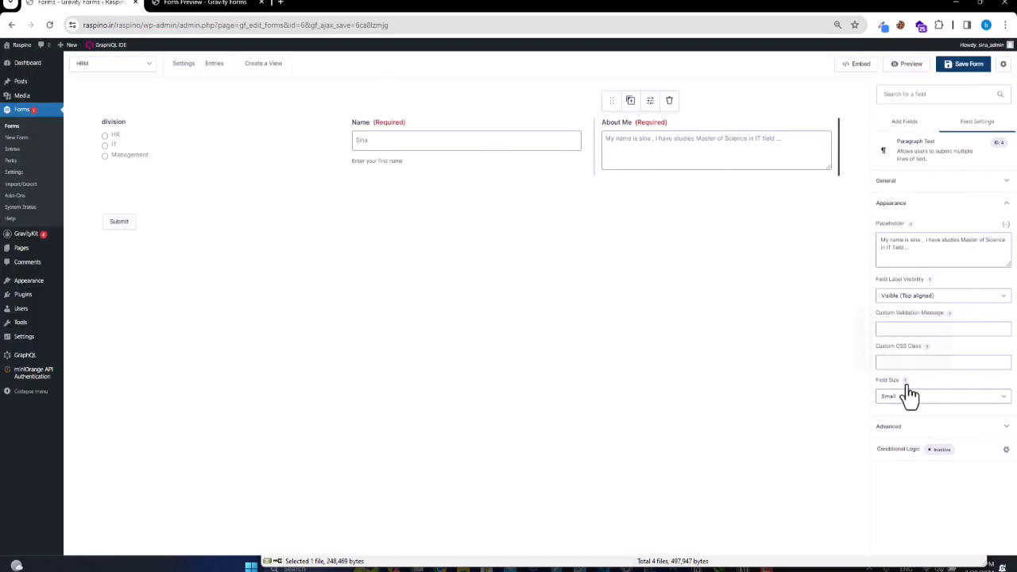
Try Medium and Large sizes for About Me, settle back on Small, and expand Advanced.
mouse_move(906, 382)
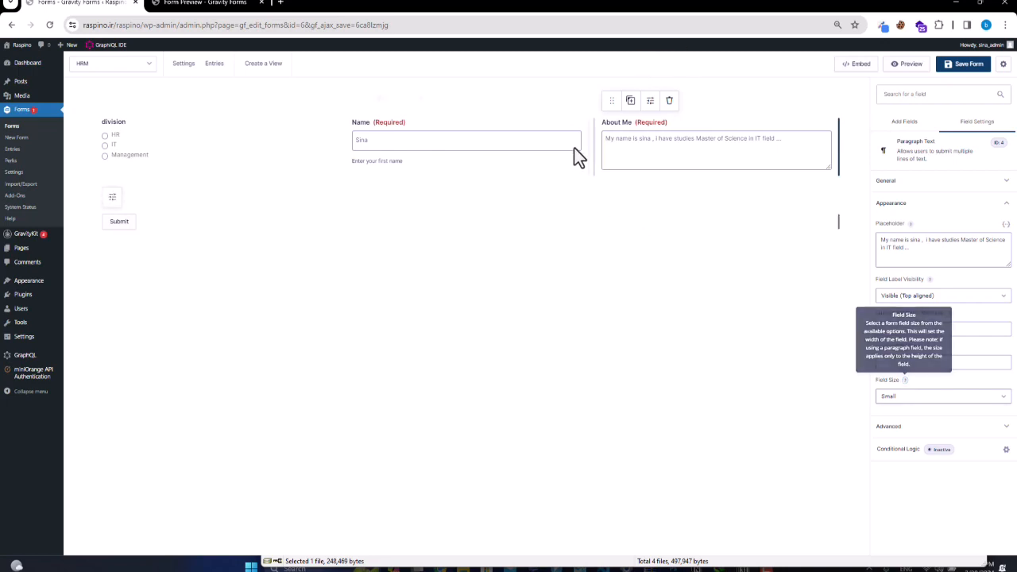
click(913, 396)
click(917, 418)
click(917, 399)
click(921, 422)
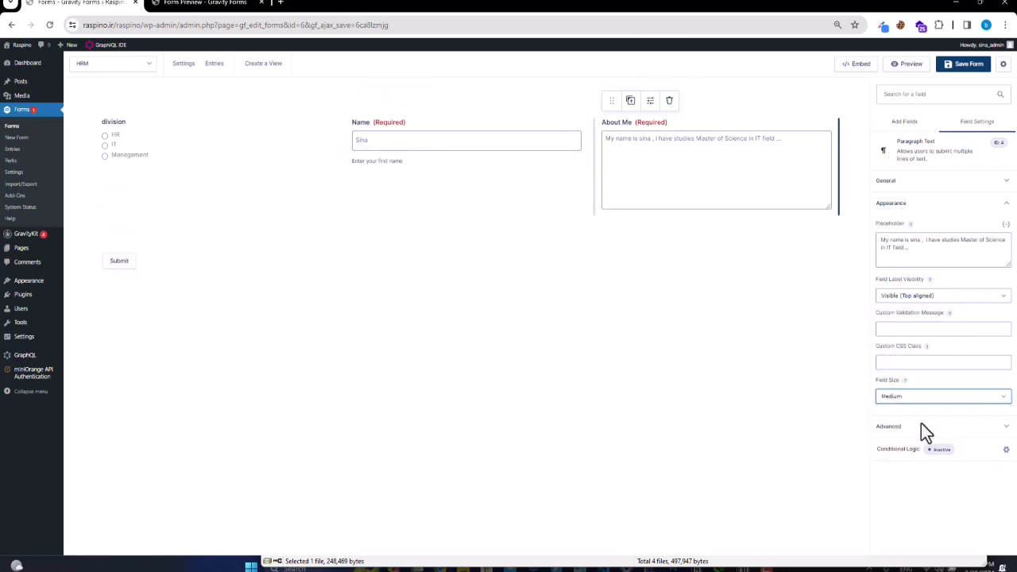
click(921, 399)
click(921, 409)
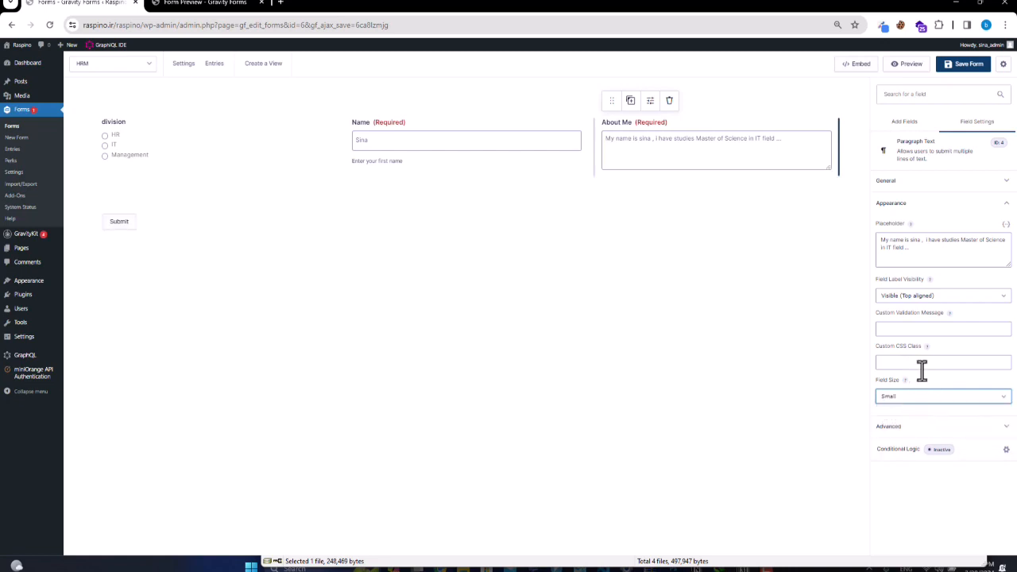
click(912, 428)
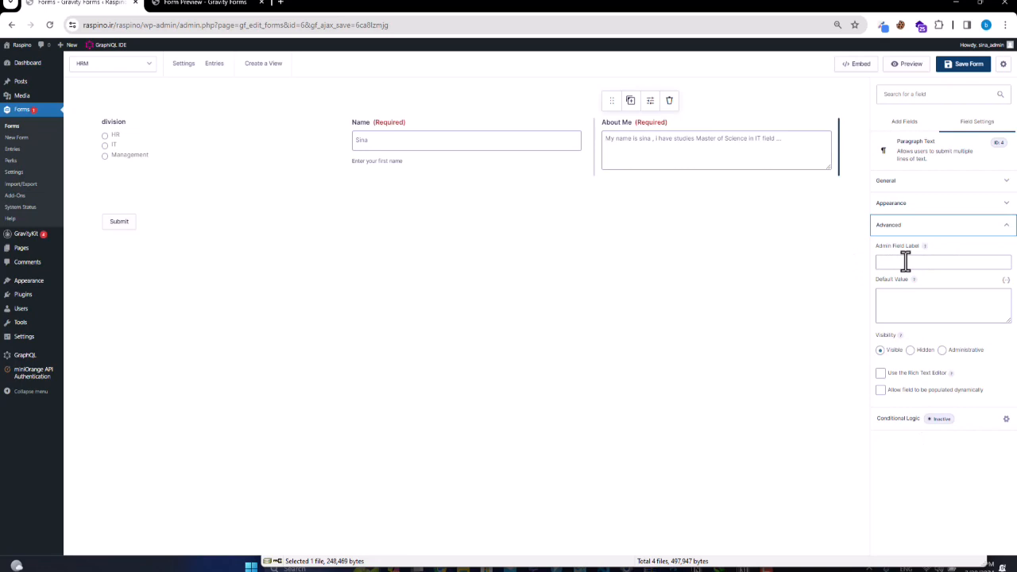
Clear About Me's default value and enable Use the Rich Text Editor.
click(911, 300)
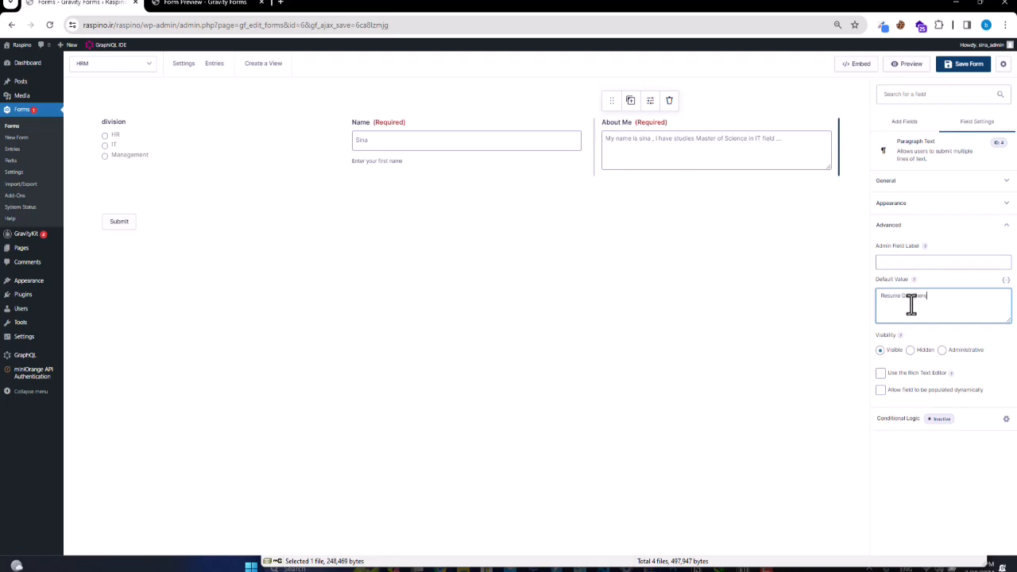
key(ctrl+a)
key(BackSpace)
click(922, 355)
click(882, 350)
click(897, 374)
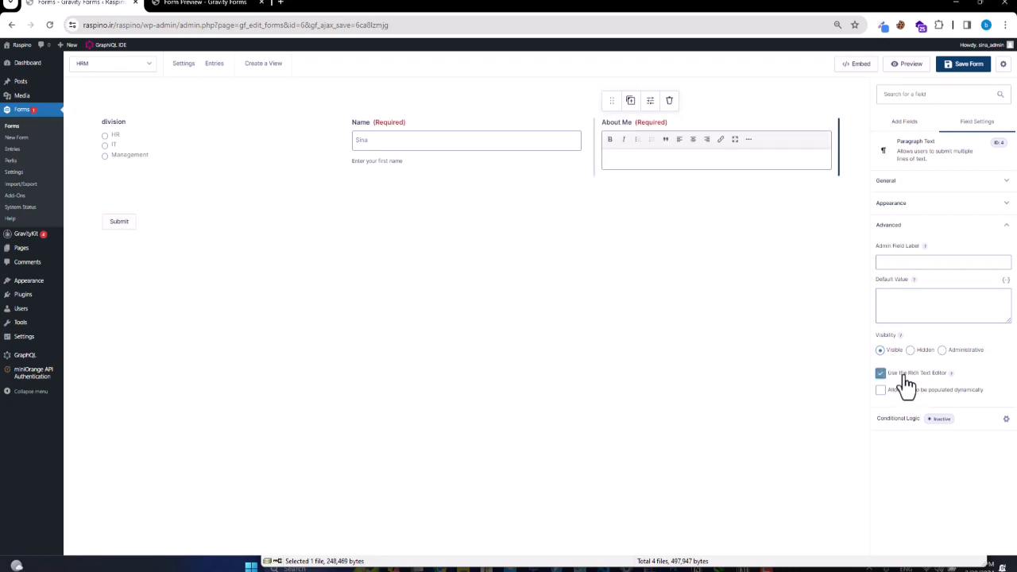
Save the form and reload the Form Preview tab.
click(965, 66)
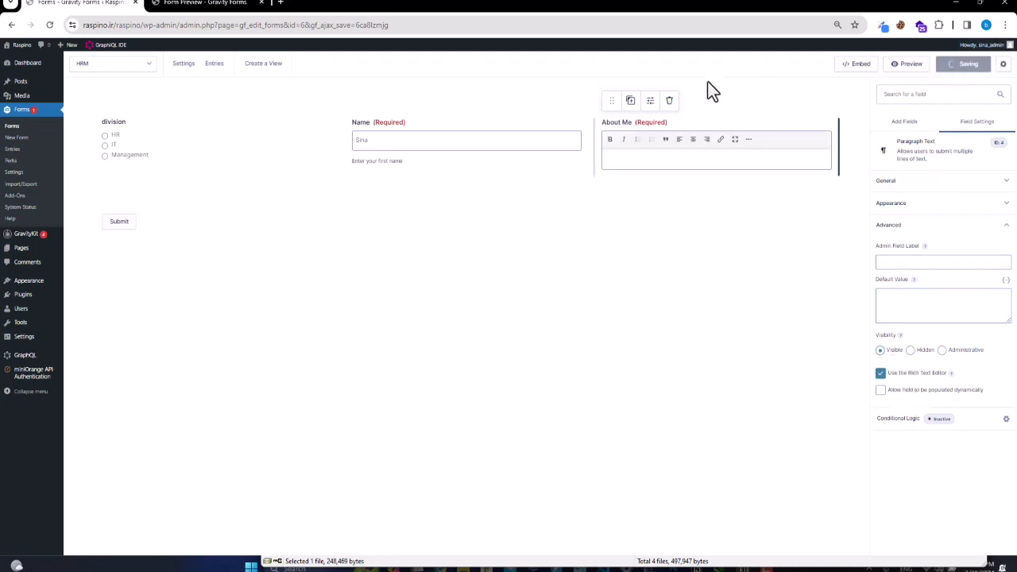
click(199, 3)
key(F5)
Write a 'my name' introduction line in the About Me editor and bold the name.
click(447, 184)
text(sssss)
double_click(390, 167)
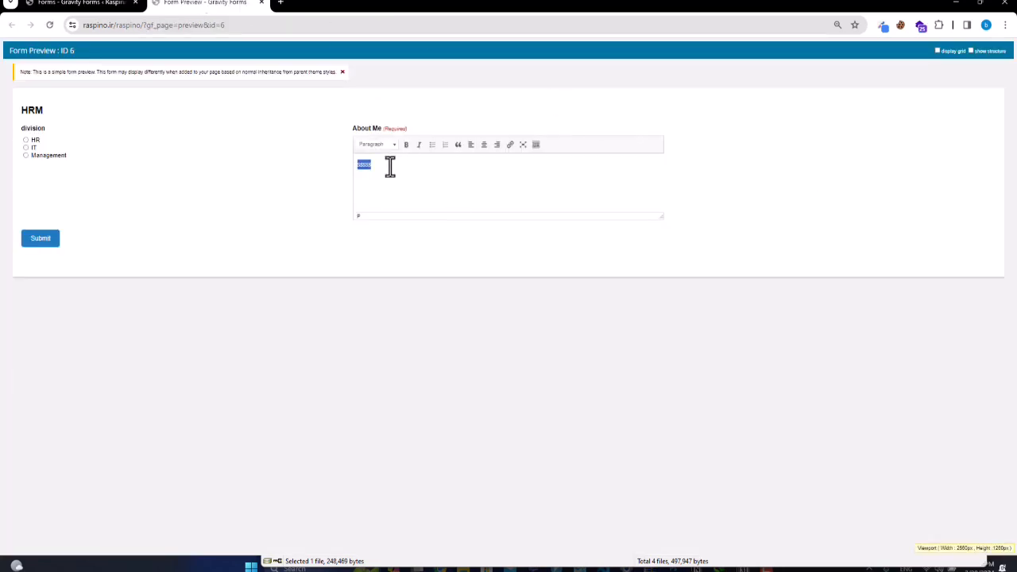
text(my bna)
text(name)
text( sina)
double_click(390, 164)
click(406, 144)
click(400, 164)
Format the line as Heading 1, then type the name wrapped in literal <h1> tags after it.
triple_click(381, 164)
click(379, 145)
click(389, 174)
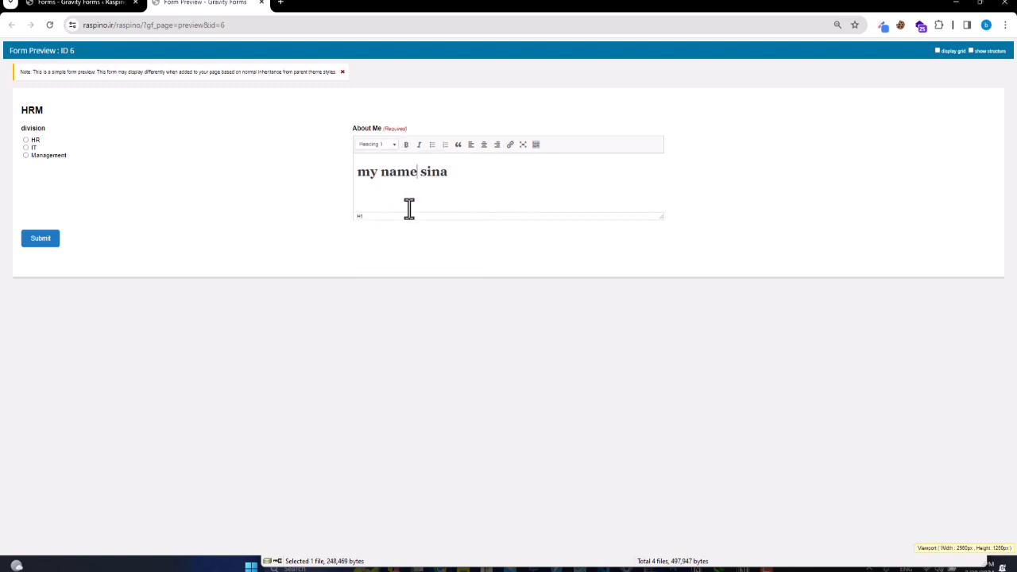
click(385, 145)
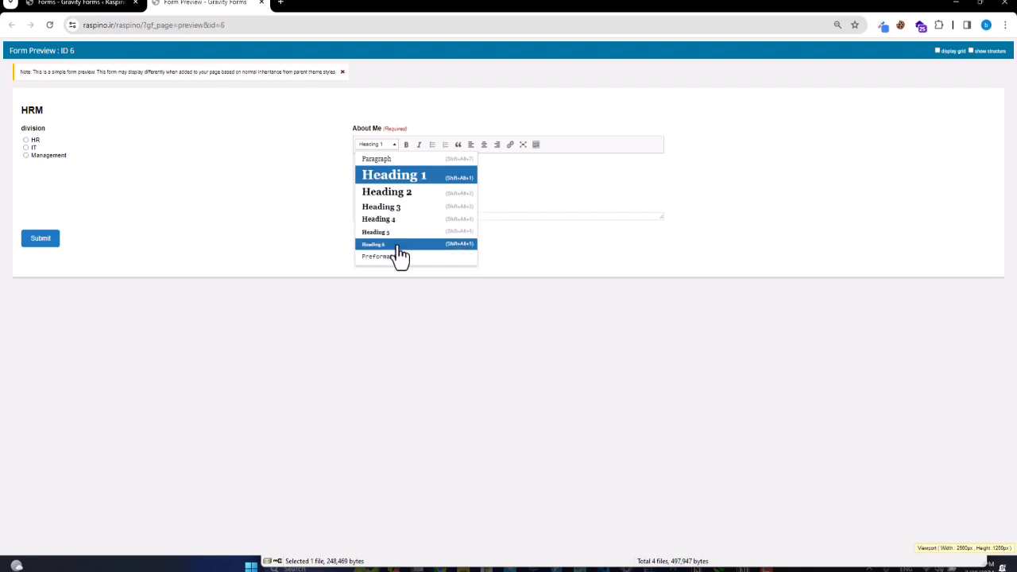
click(445, 179)
double_click(433, 172)
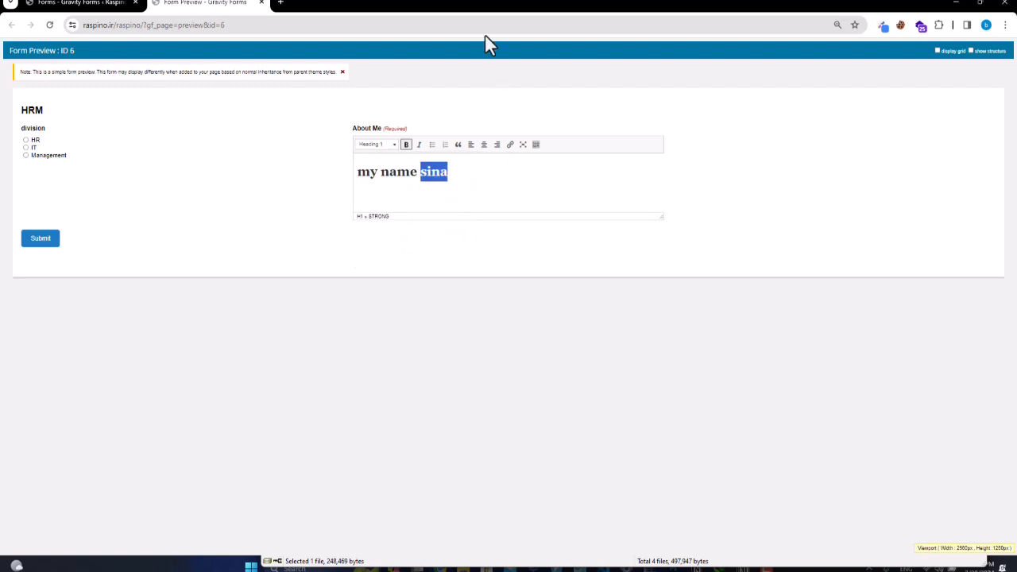
click(494, 27)
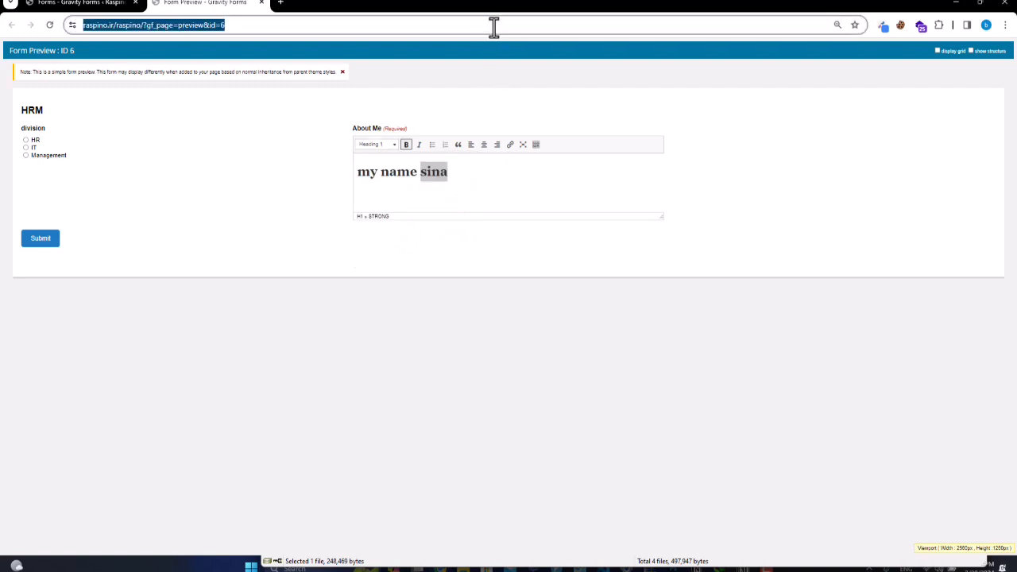
click(491, 172)
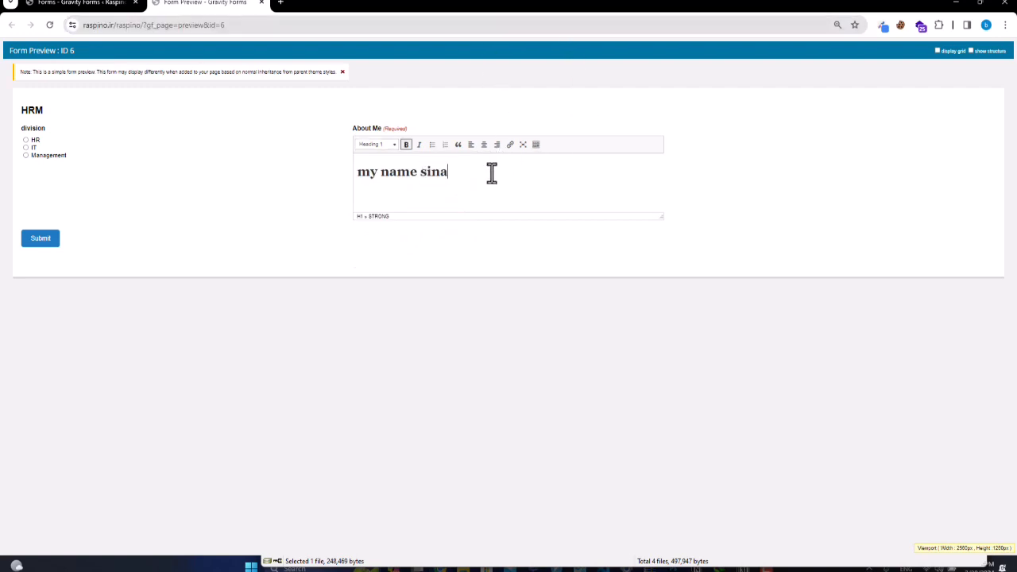
text(<h1)
text(>Sina <)
text(/1)
text(h1>)
Delete the raw tag text so About Me holds only the introduction line.
drag(572, 170, 456, 177)
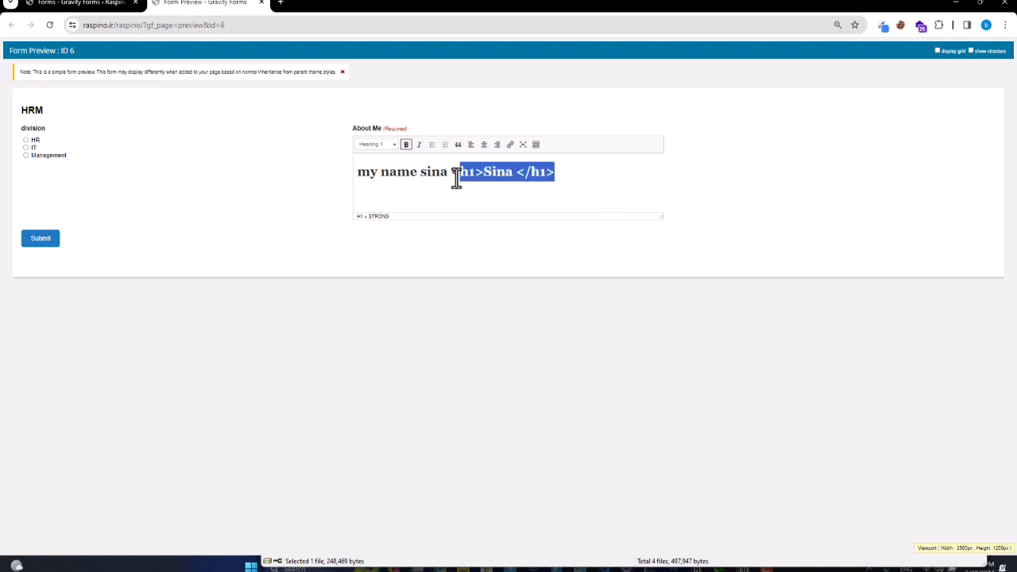
key(BackSpace)
key(BackSpace)
double_click(439, 168)
Try Paragraph, Heading 1 and Heading 2 on the line, settling on Heading 3.
click(383, 146)
click(380, 159)
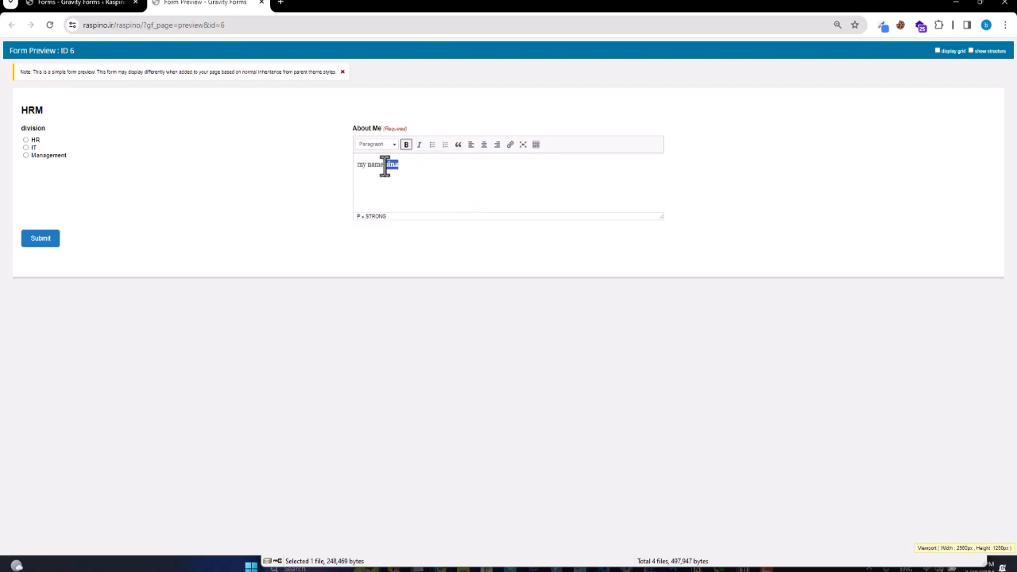
click(381, 146)
click(390, 173)
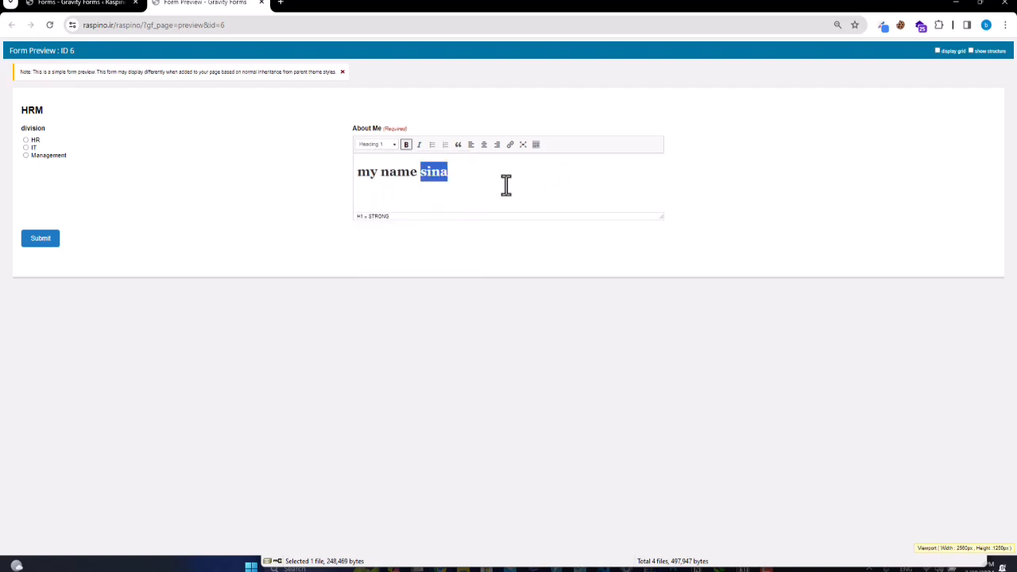
click(383, 146)
click(384, 191)
click(383, 145)
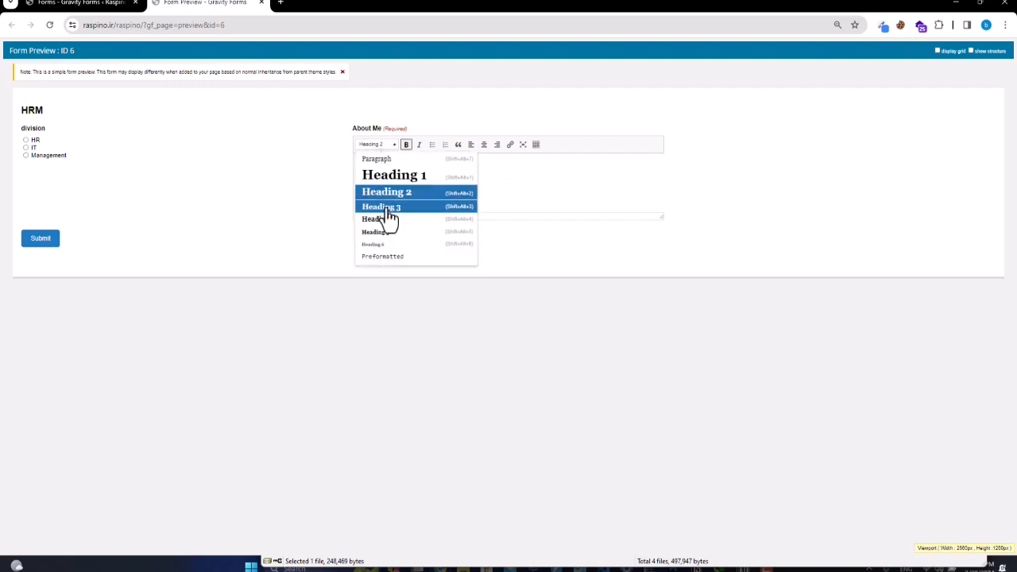
click(385, 208)
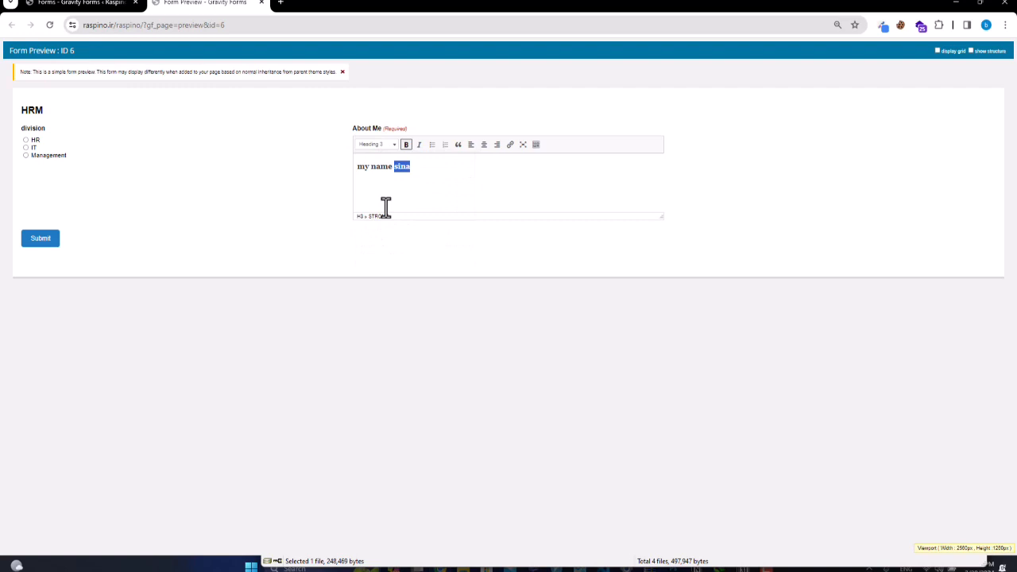
triple_click(401, 176)
click(376, 145)
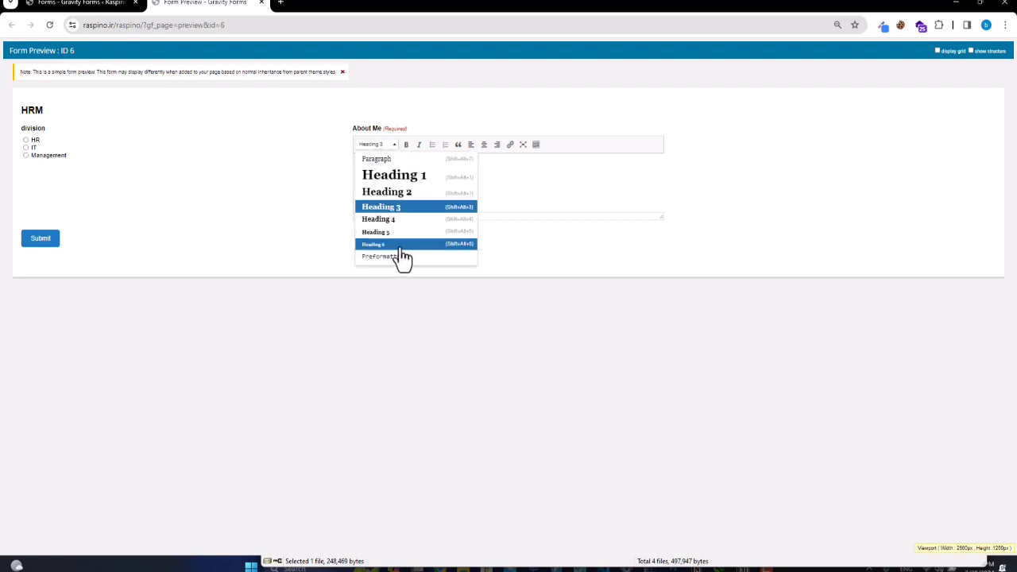
click(537, 229)
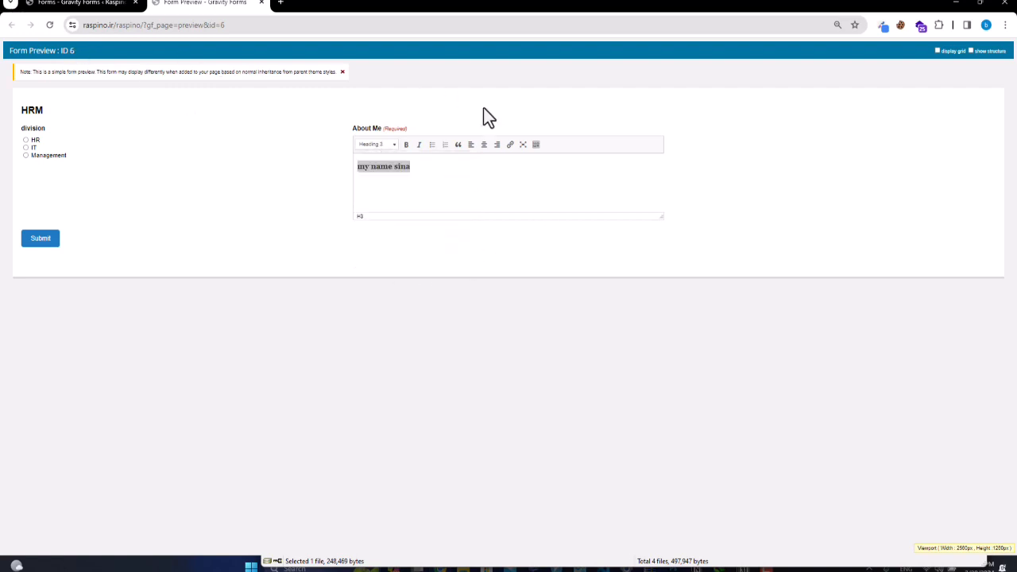
Allow the About Me field to be populated dynamically.
click(94, 3)
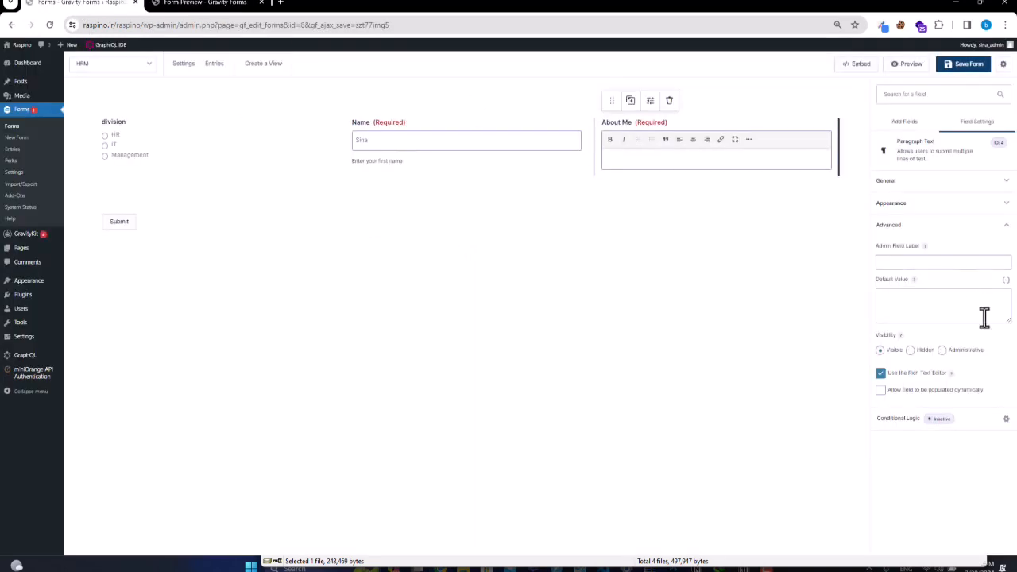
click(935, 405)
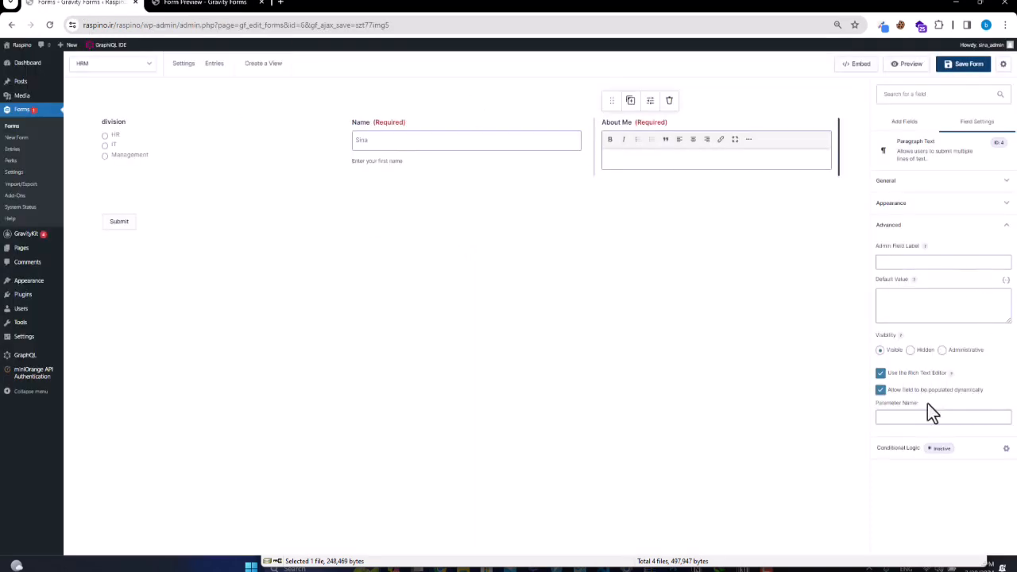
click(924, 416)
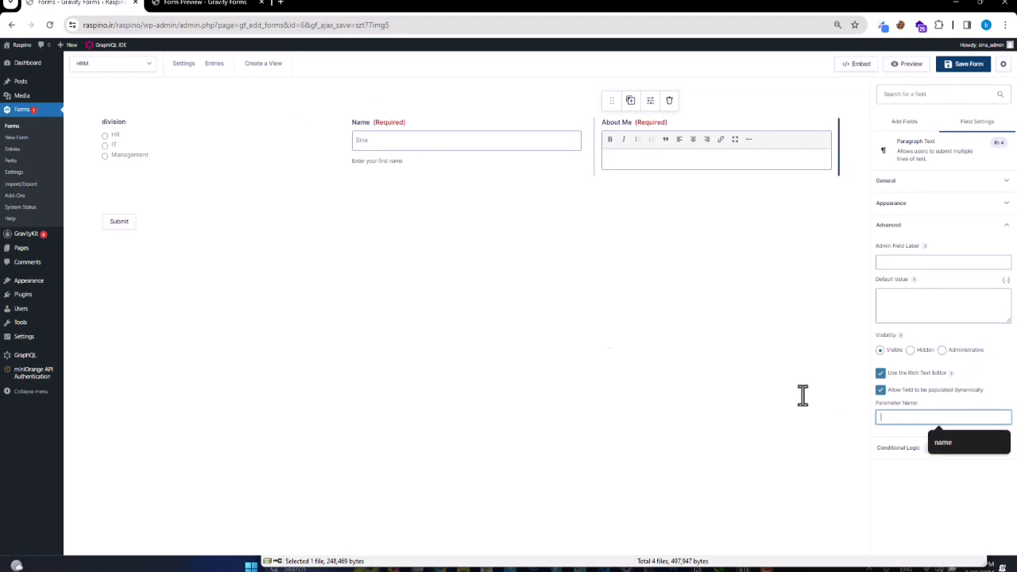
Append an &about= parameter with a short self-introduction to the preview URL and reload it.
click(222, 4)
click(238, 25)
click(243, 24)
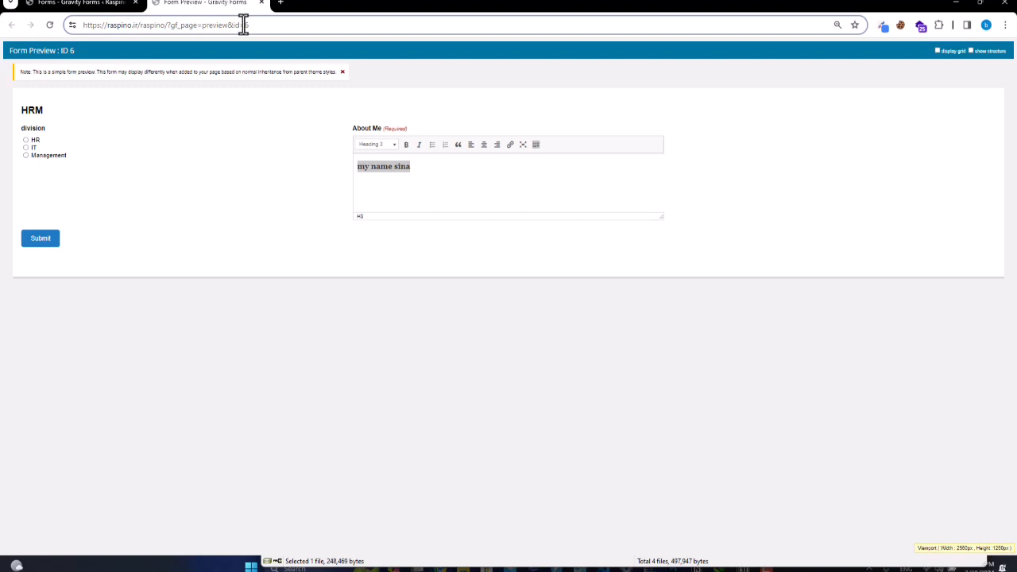
text(&abo)
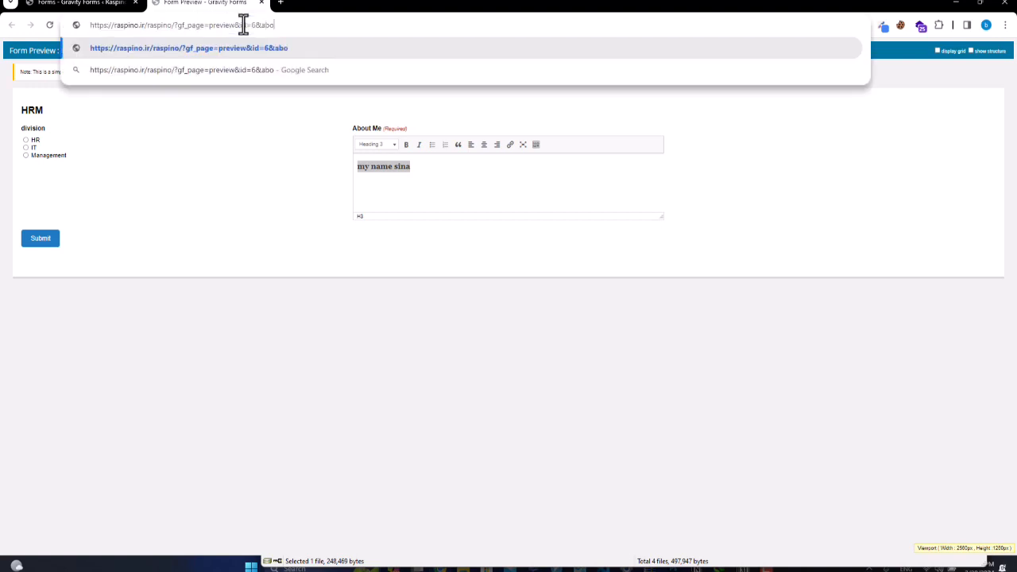
text(ut=my name is sina and)
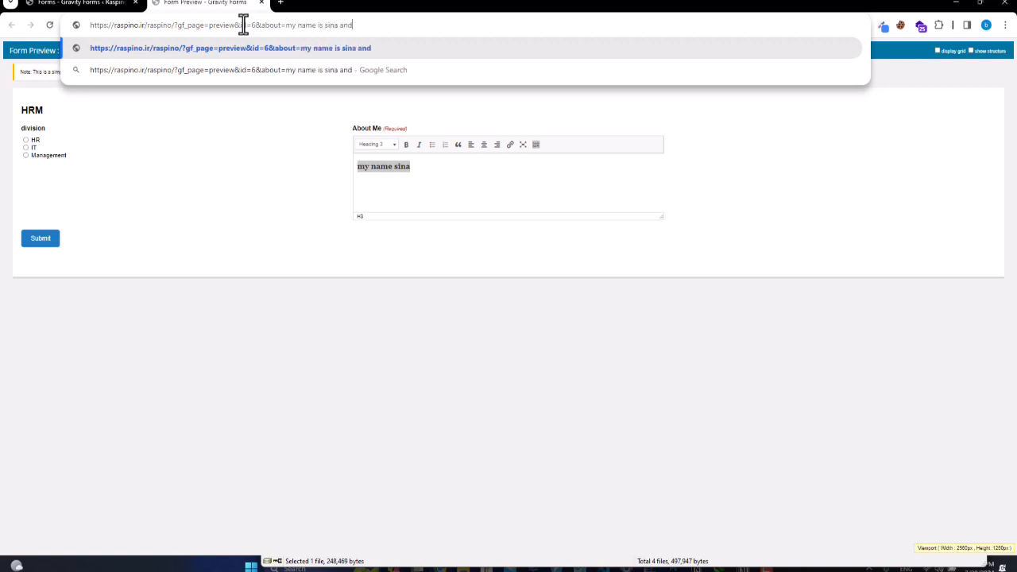
text( i am 29)
key(Return)
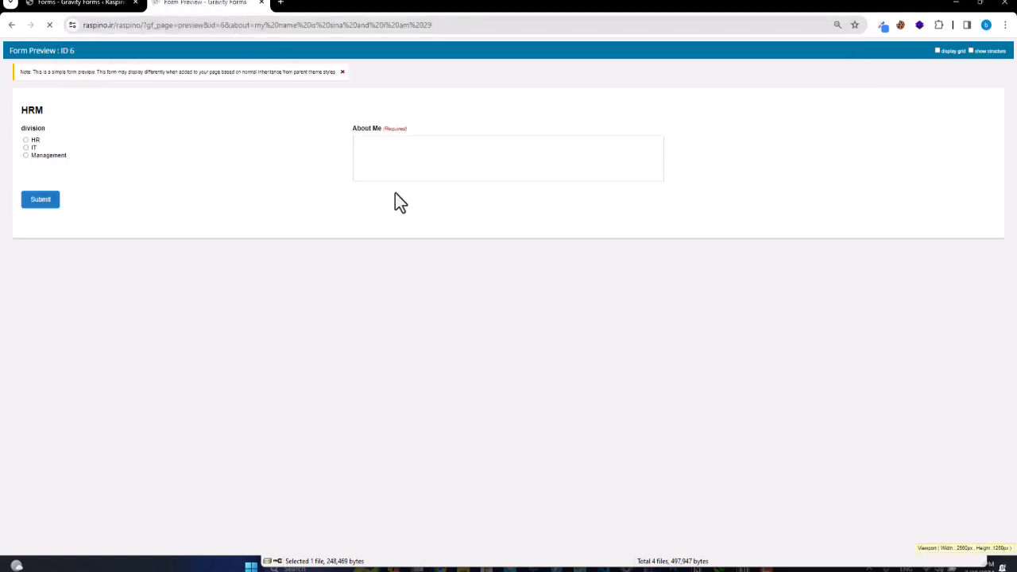
click(427, 171)
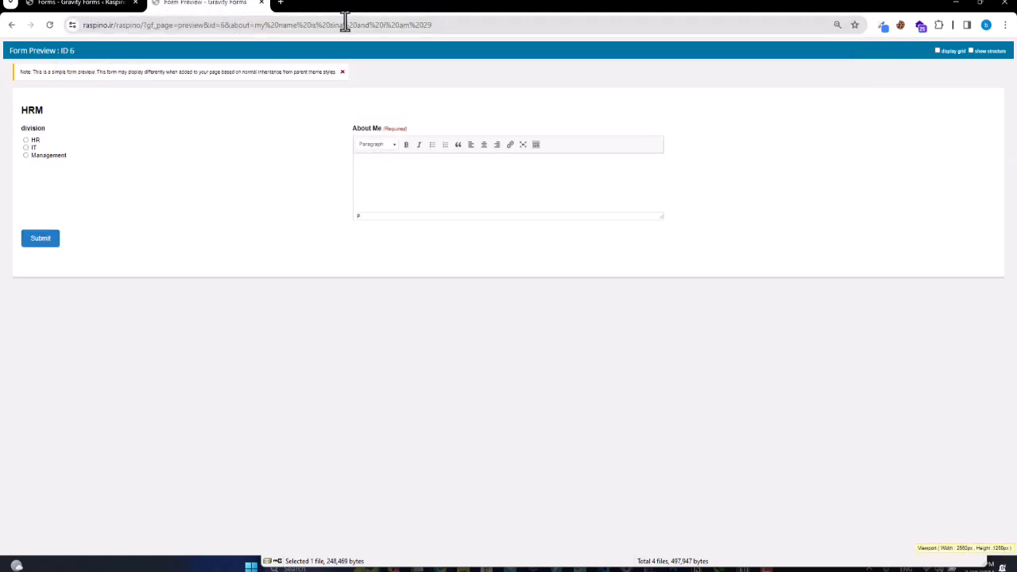
Copy 'about' from the URL into About Me's Parameter Name box and save the form.
click(293, 28)
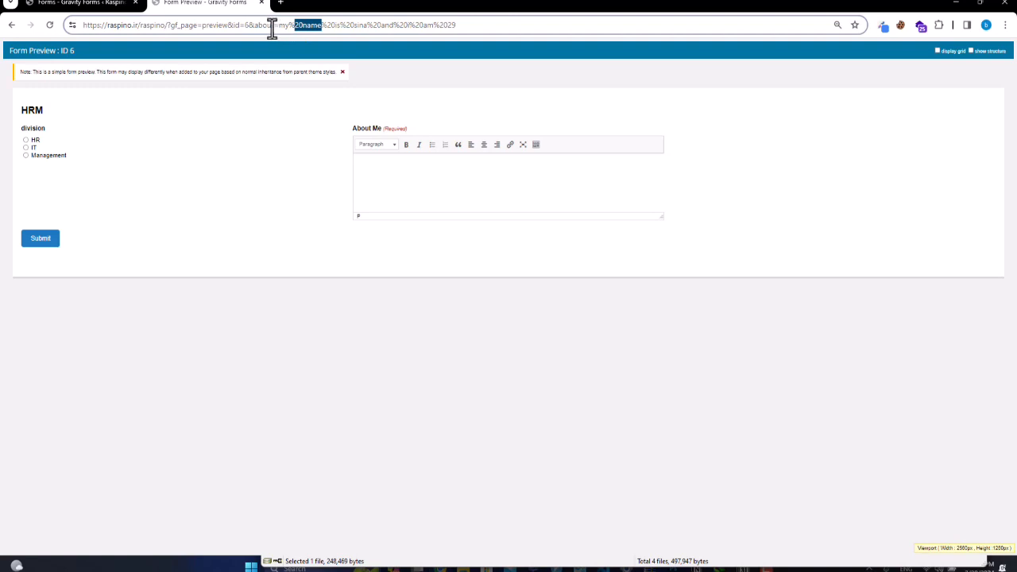
double_click(270, 29)
key(ctrl+c)
click(111, 4)
right_click(901, 420)
click(943, 440)
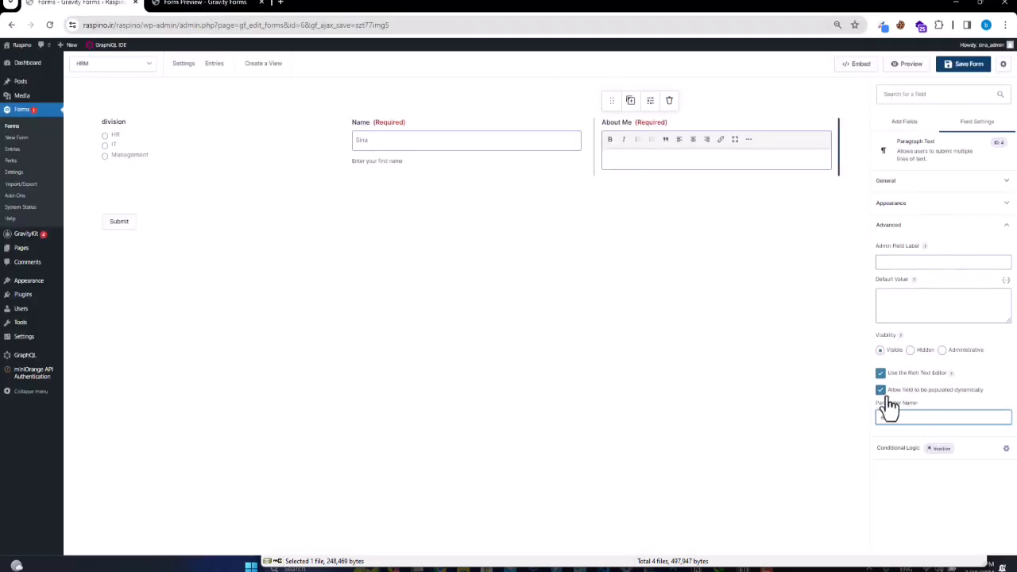
key(ctrl+v)
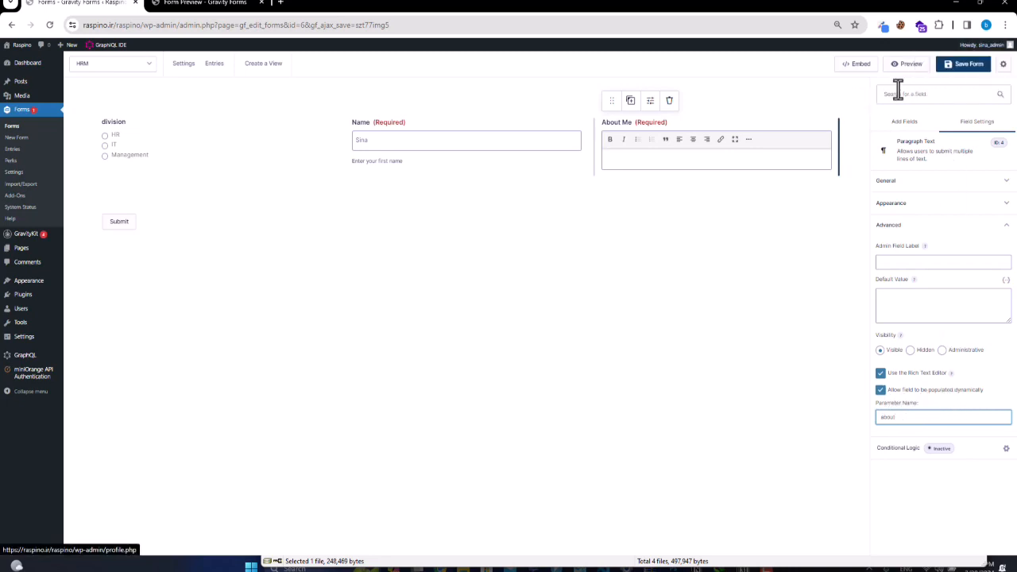
click(964, 65)
Reload the preview so About Me shows the text from the about URL parameter.
click(208, 4)
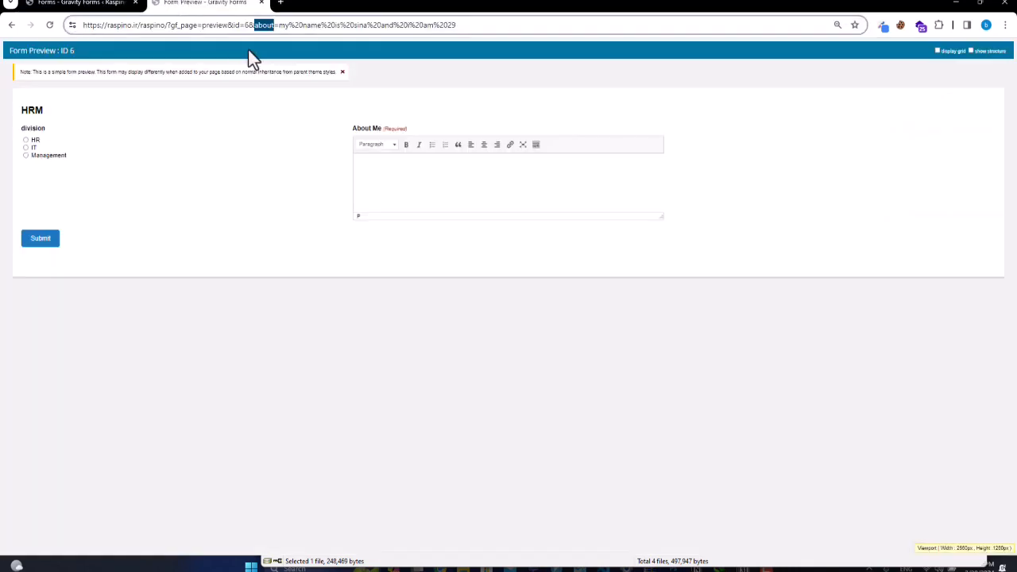
drag(286, 27, 477, 25)
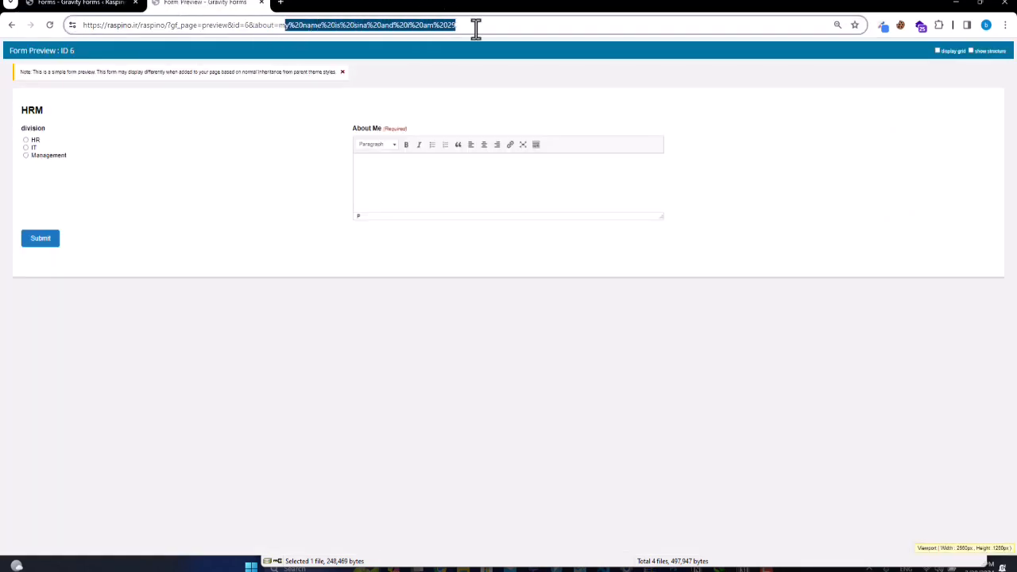
click(452, 193)
click(53, 31)
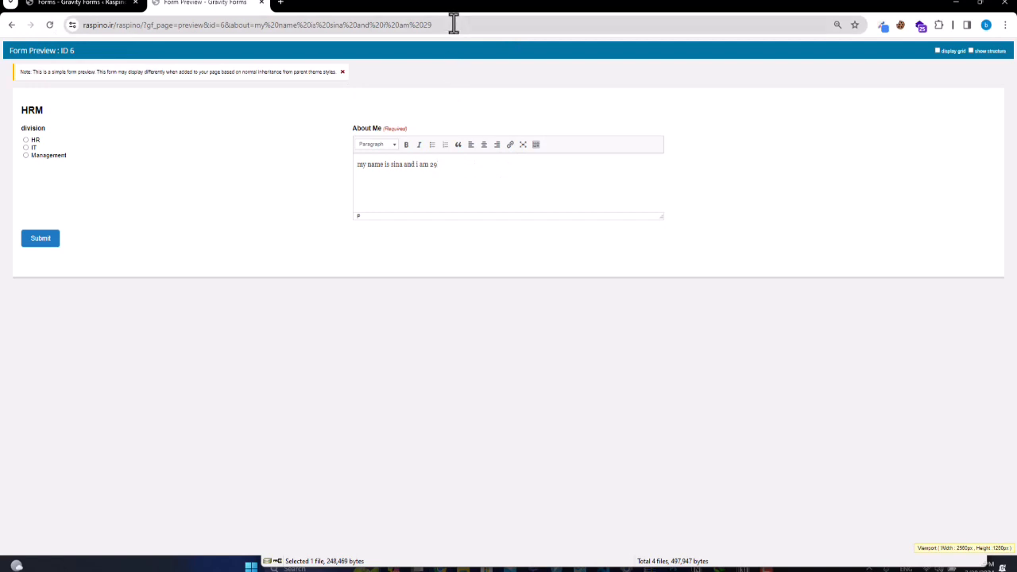
drag(445, 163, 355, 164)
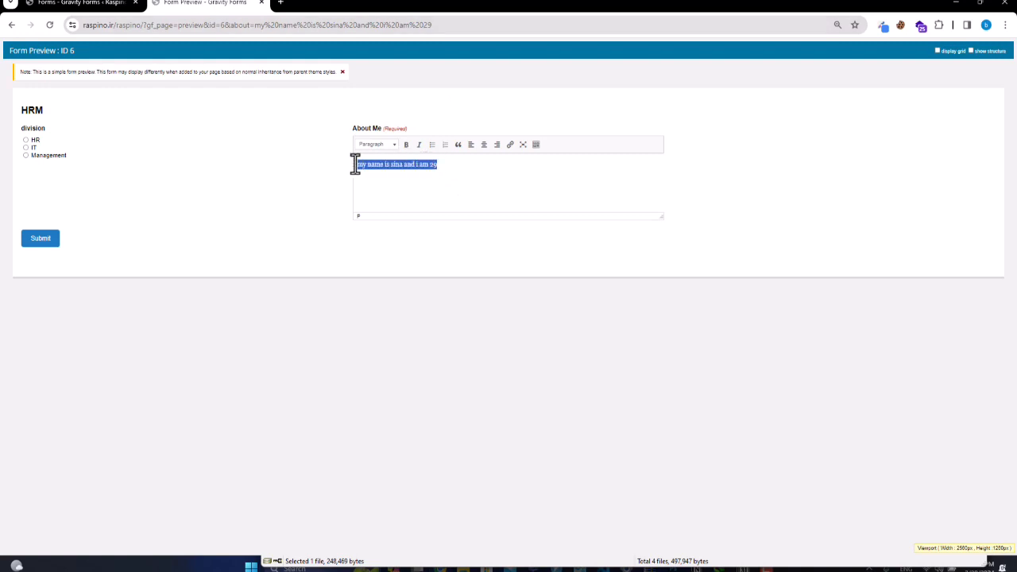
click(28, 141)
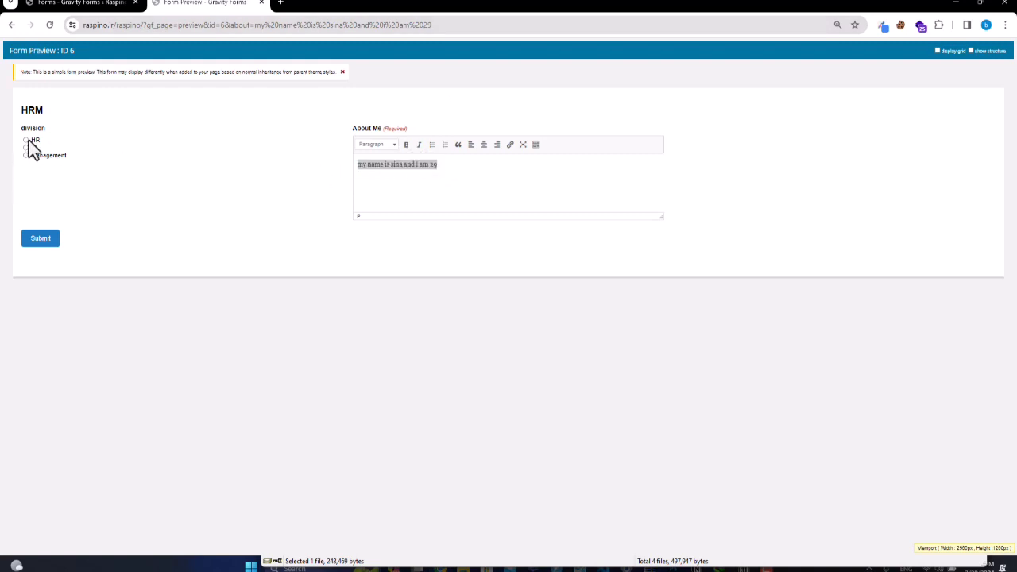
Select the HR division and enter a full name in the revealed Name field.
click(33, 140)
click(500, 141)
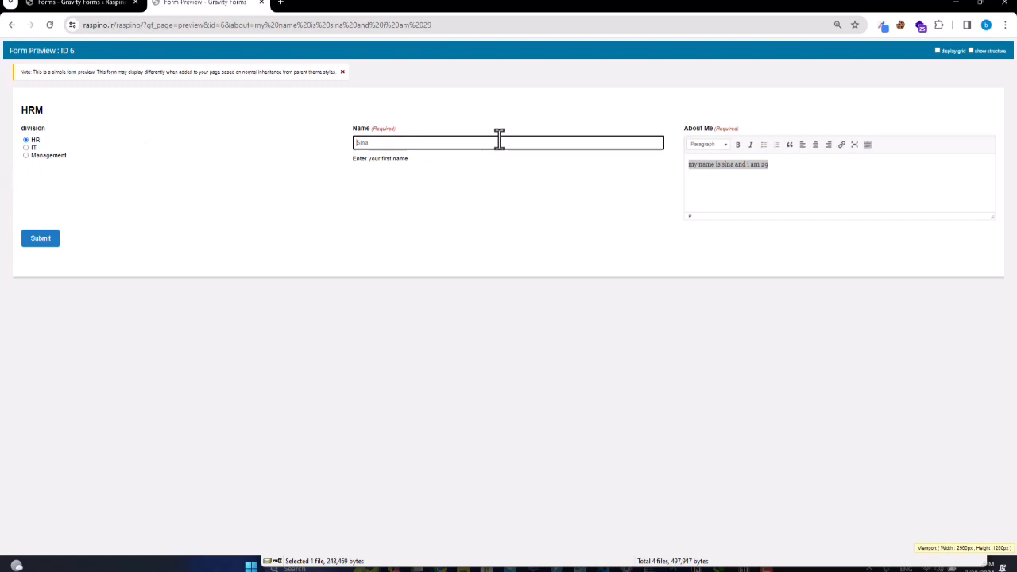
text(sina piroozina)
key(ctrl+a)
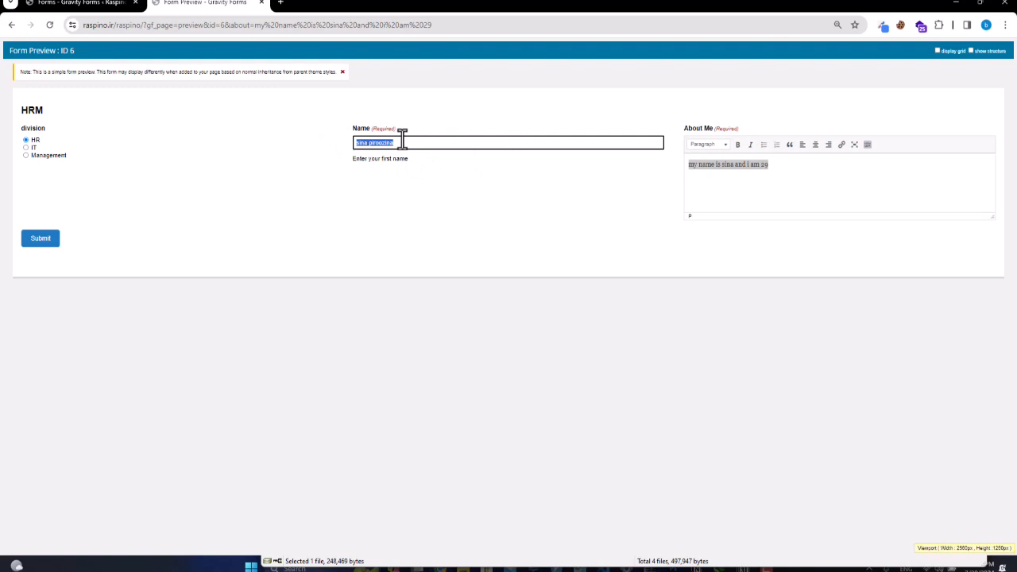
click(108, 3)
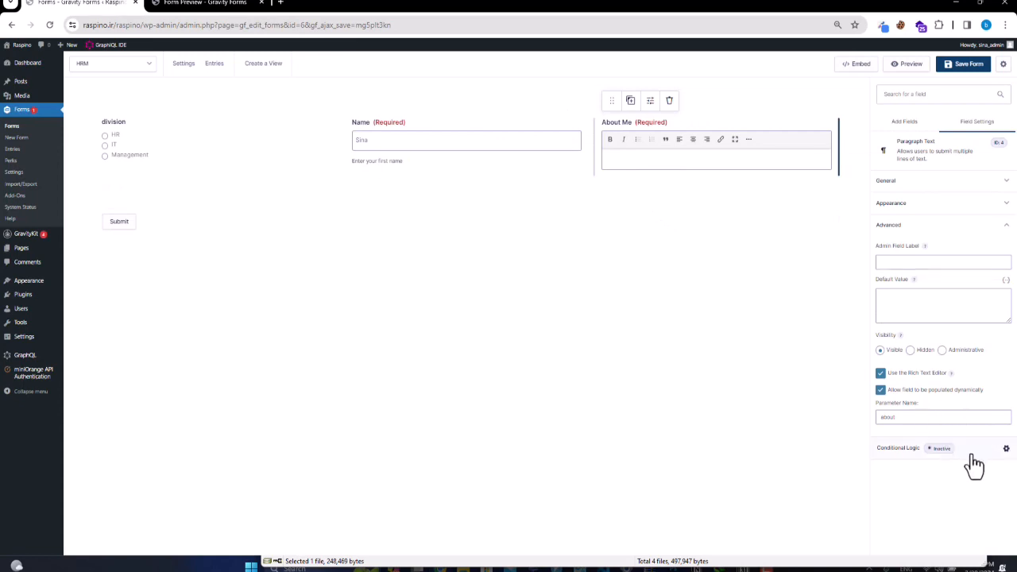
Enable About Me conditional logic with the rule 'Show if division is HR', then save.
click(937, 447)
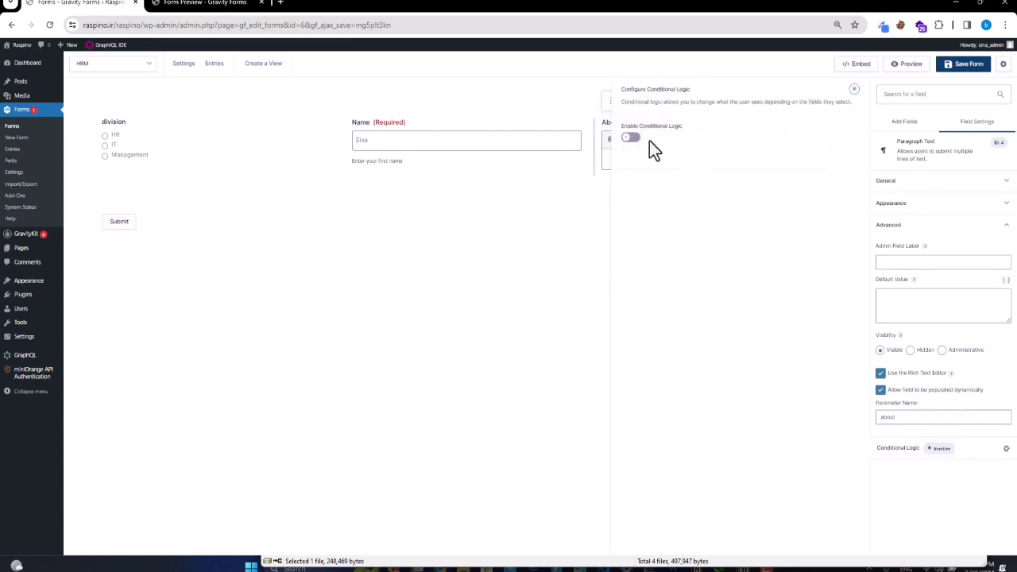
click(628, 139)
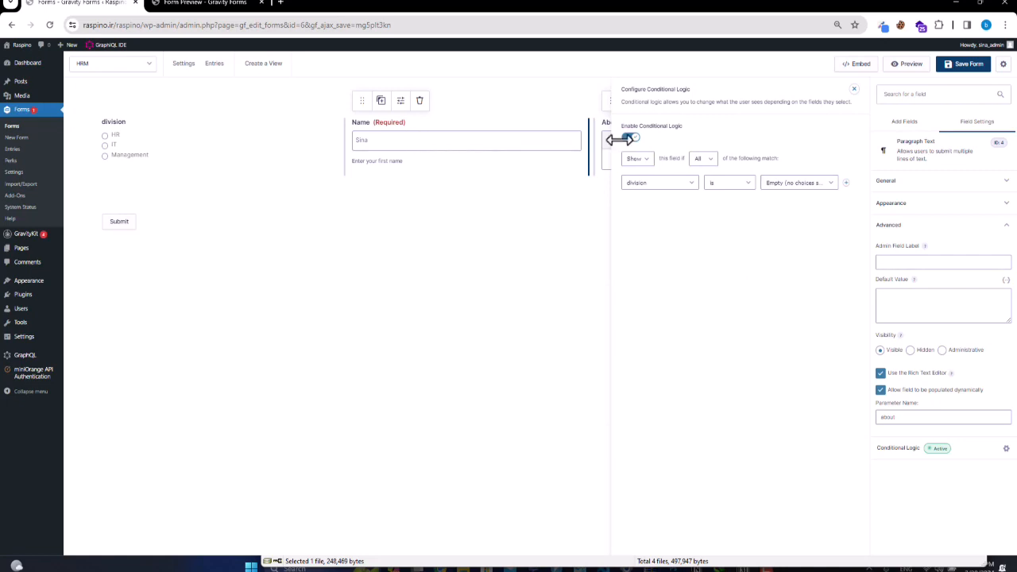
click(671, 186)
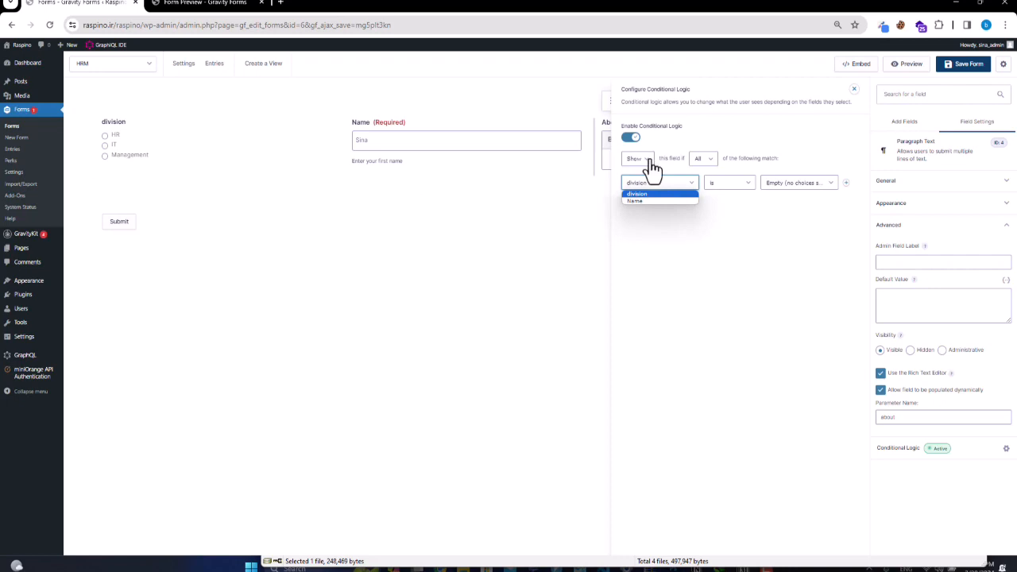
click(648, 160)
click(674, 198)
click(668, 188)
click(666, 195)
click(730, 184)
click(794, 185)
click(796, 201)
click(965, 65)
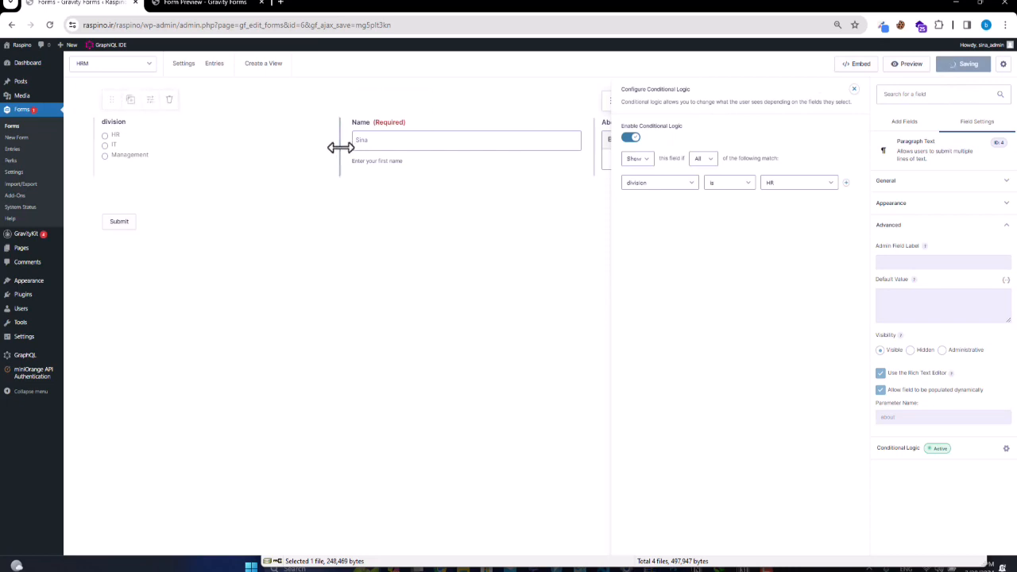
click(210, 4)
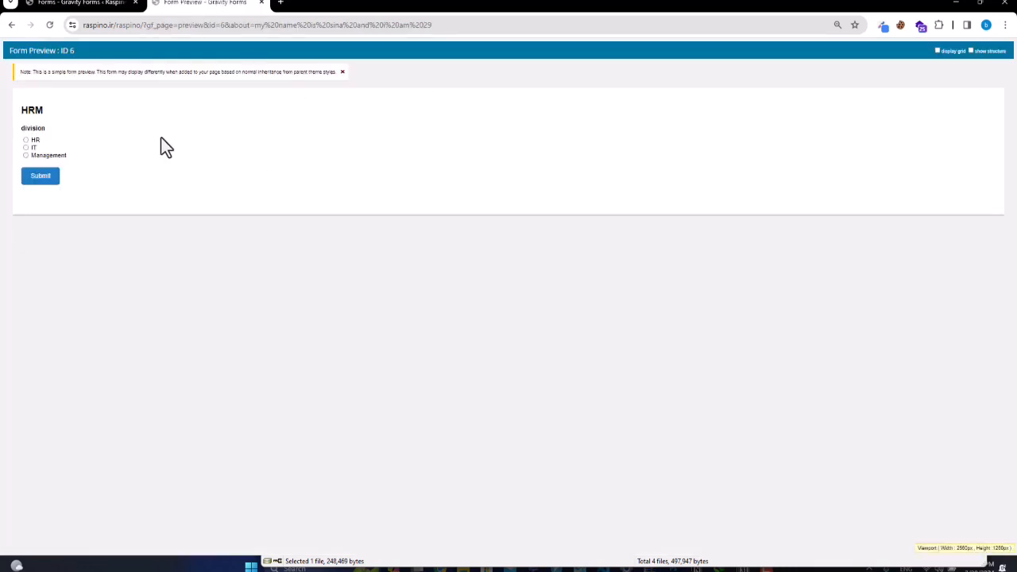
Choose HR to reveal the extra fields, then submit the preview with IT selected.
click(27, 140)
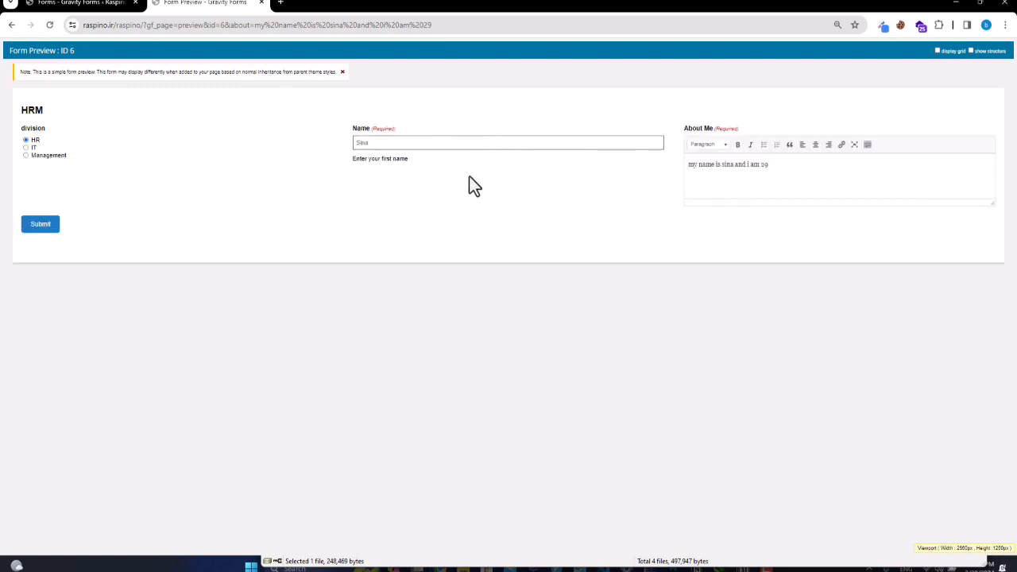
double_click(389, 130)
click(33, 148)
click(40, 176)
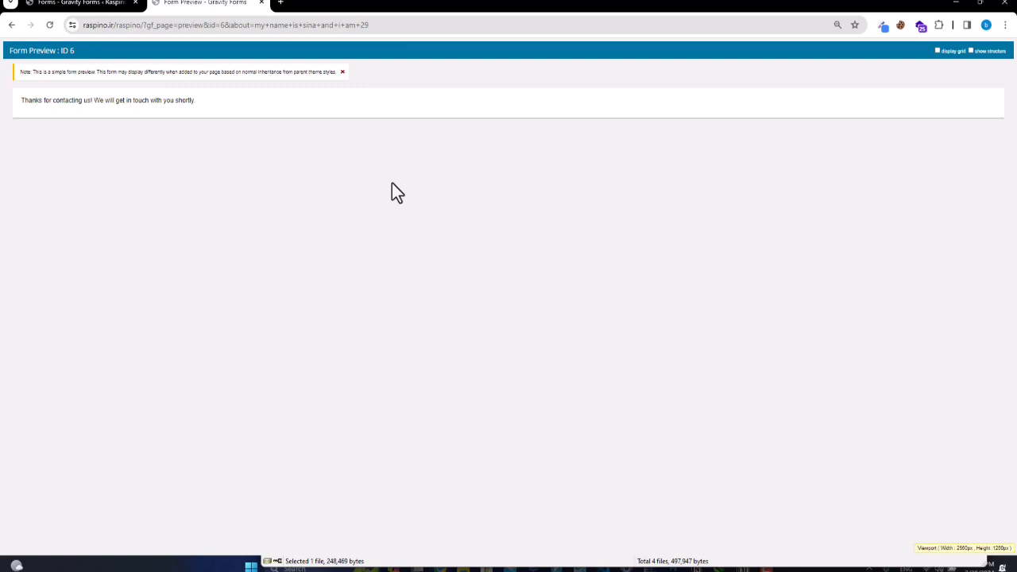
click(113, 3)
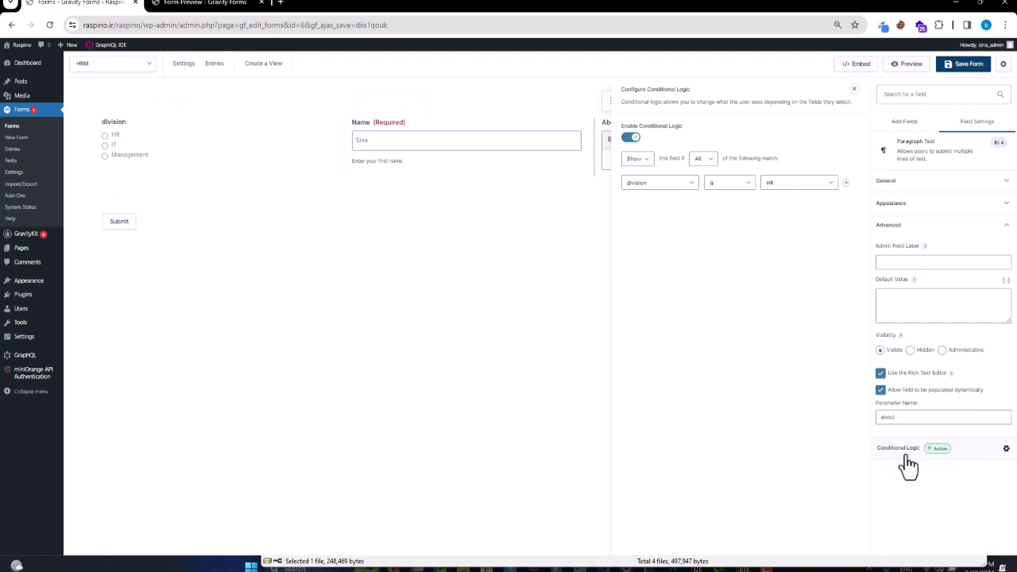
Disable the Name field's conditional logic and save the form.
click(386, 146)
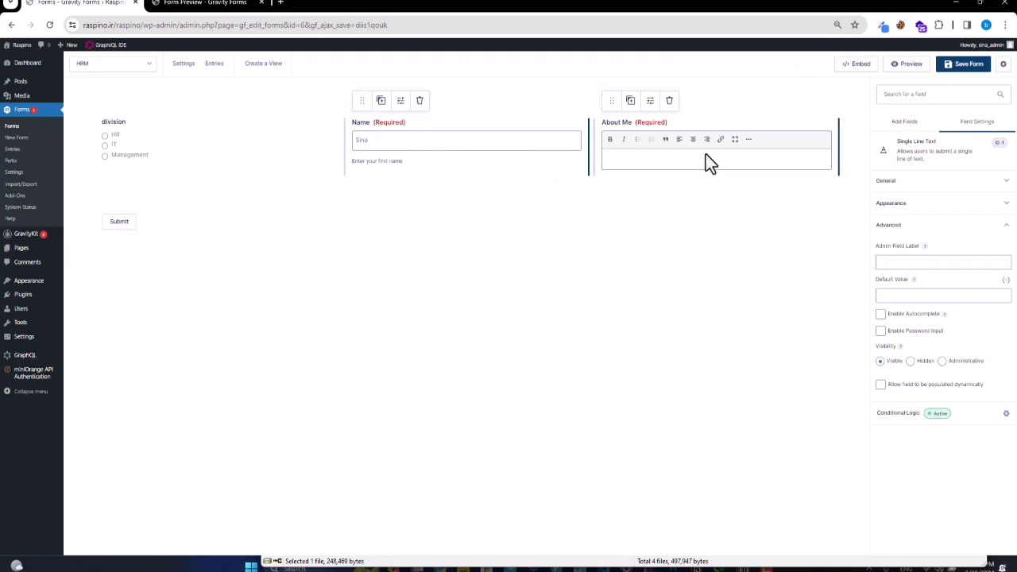
click(1005, 413)
click(630, 139)
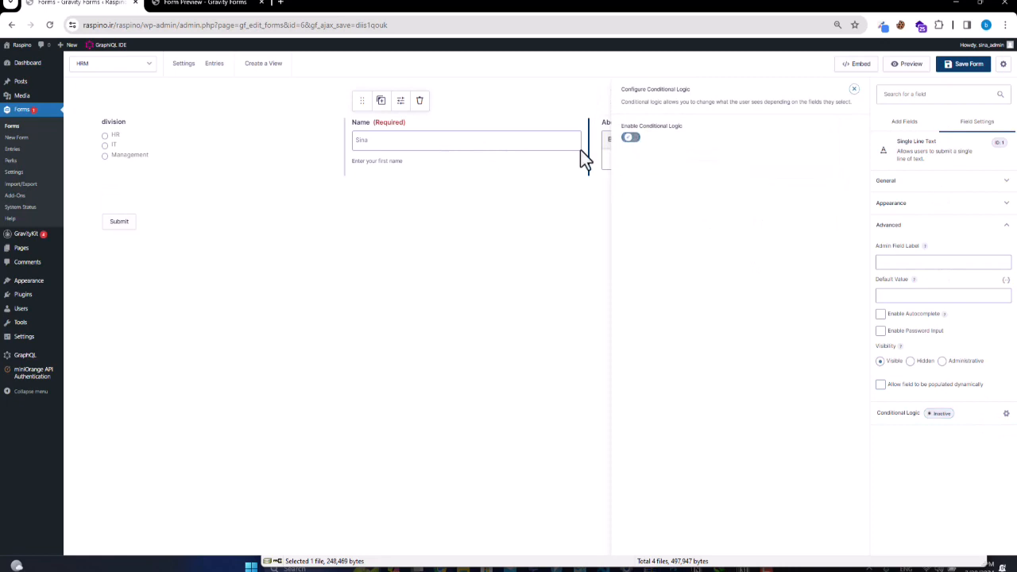
click(964, 64)
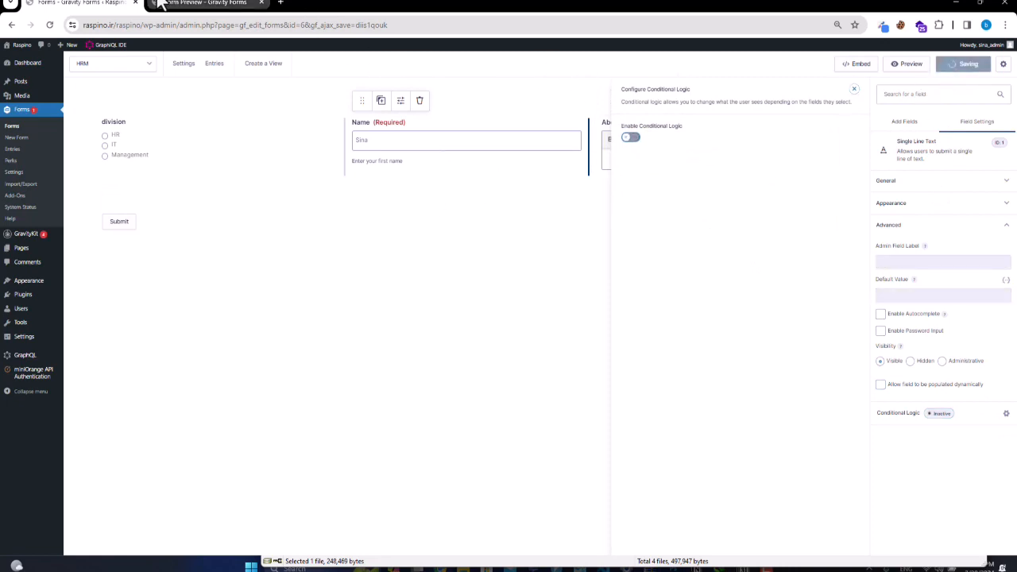
Return to the preview page and select its URL to reload it.
click(190, 4)
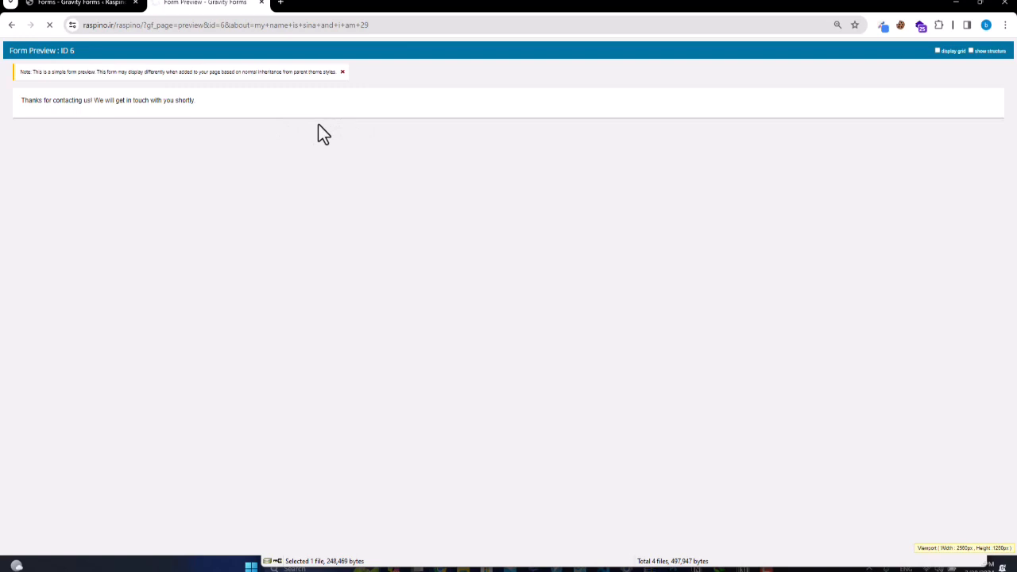
click(82, 4)
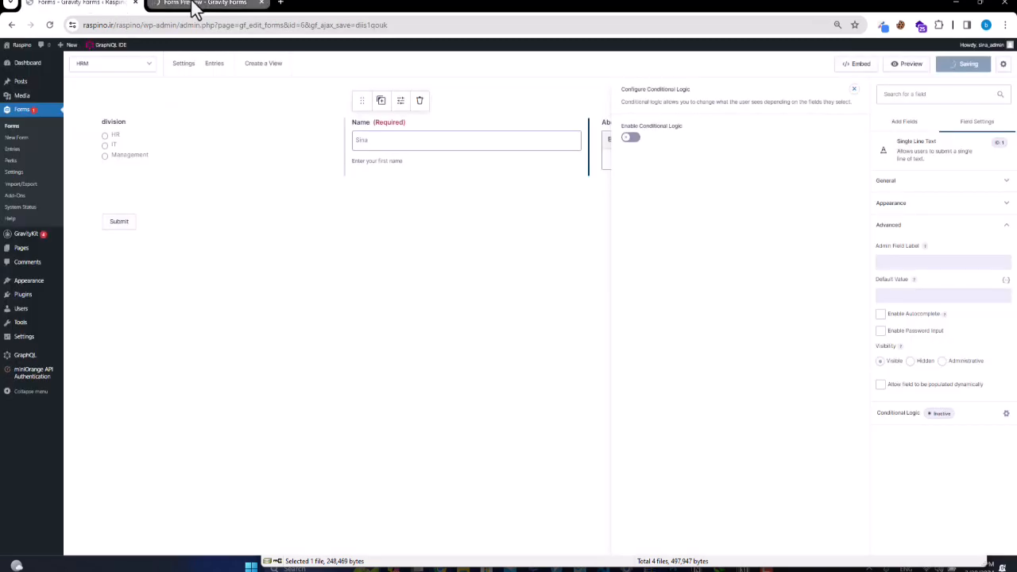
click(193, 4)
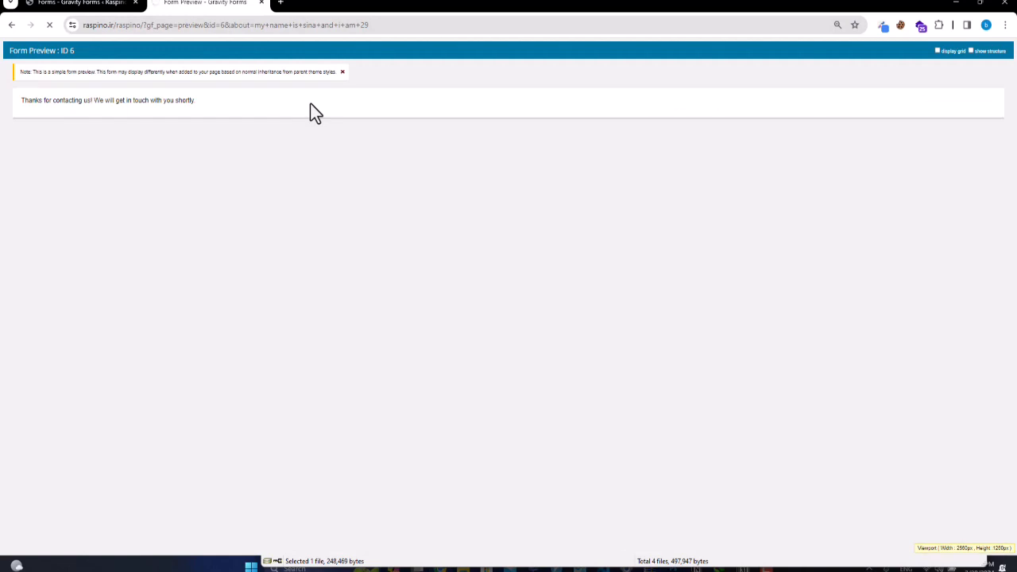
click(326, 24)
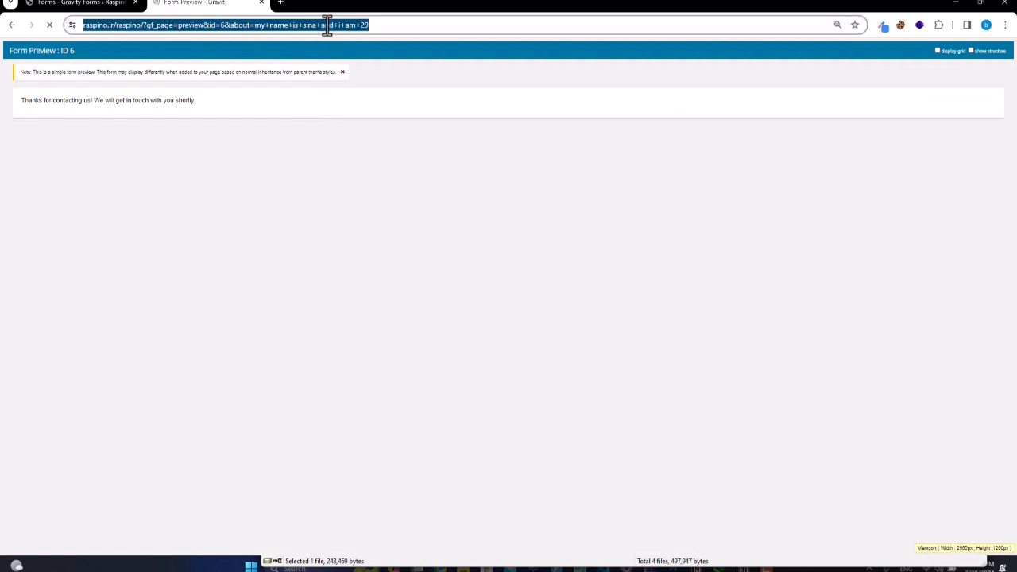